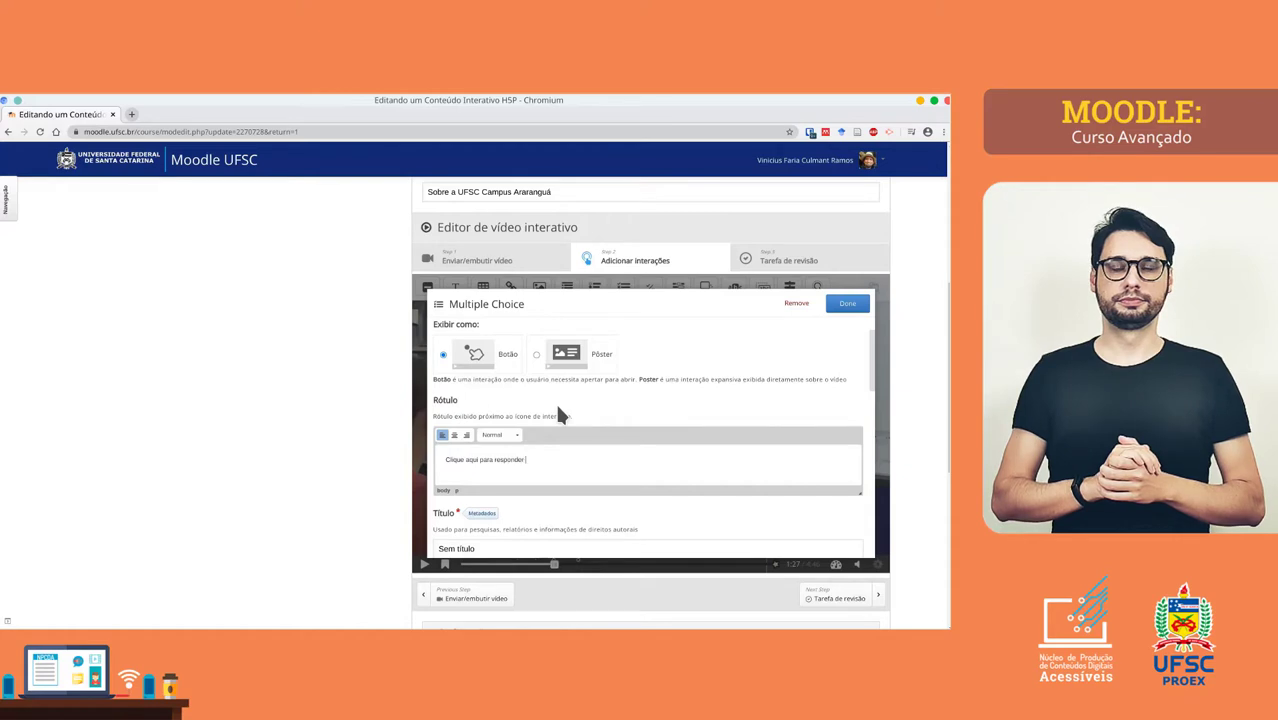
- Complete the interaction label as "Clique aqui para responder a uma pergunta" and set its title to "Pergunta sobre o vídeo"
type("a uma per")
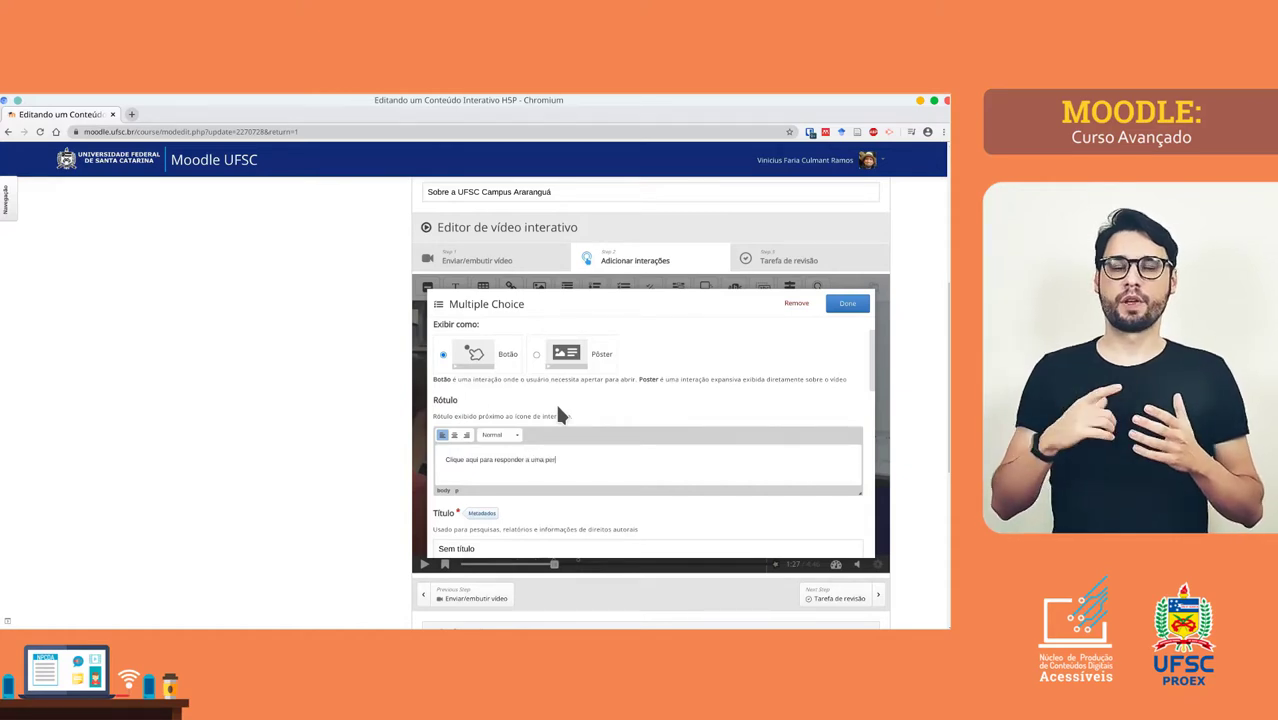
type("gunta.")
scroll(558, 414, "down", 4)
left_click(516, 443)
triple_click(516, 443)
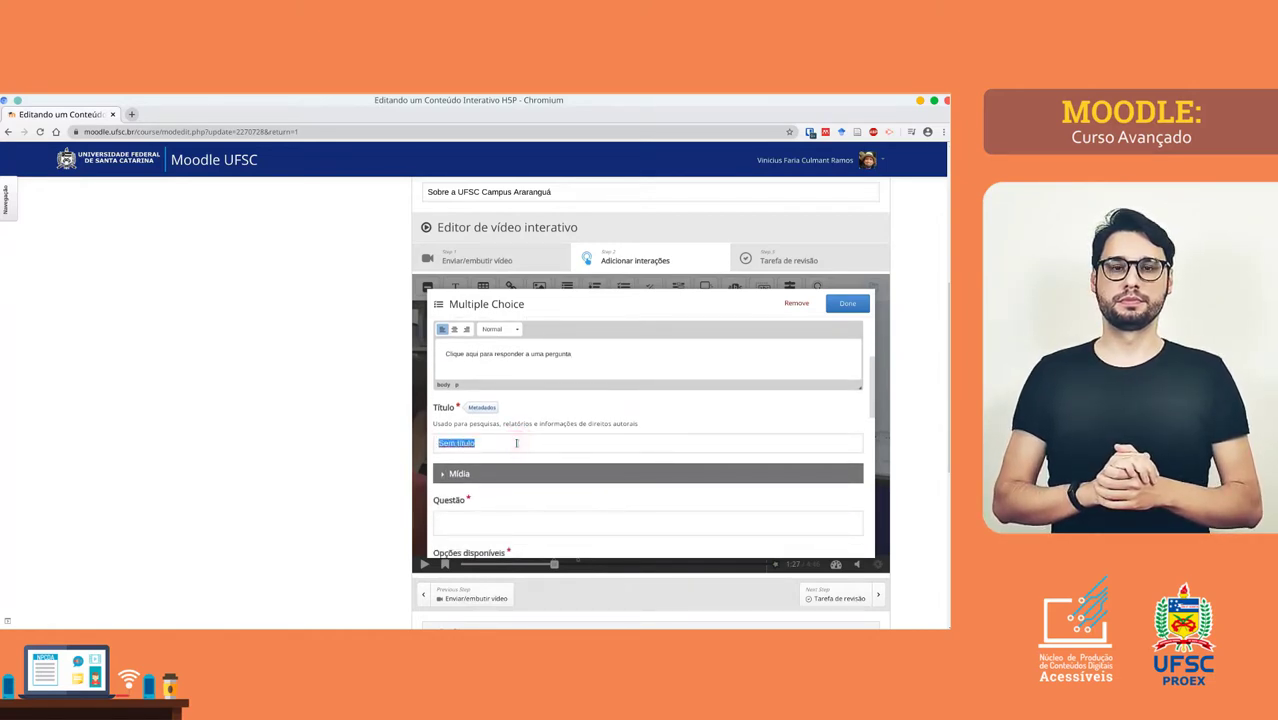
type("Pergunta sobre o vídeo")
- Write the question text "Qual foi o primeiro campus UFSC fora da sede?" for the multiple-choice interaction
scroll(496, 448, "down", 1)
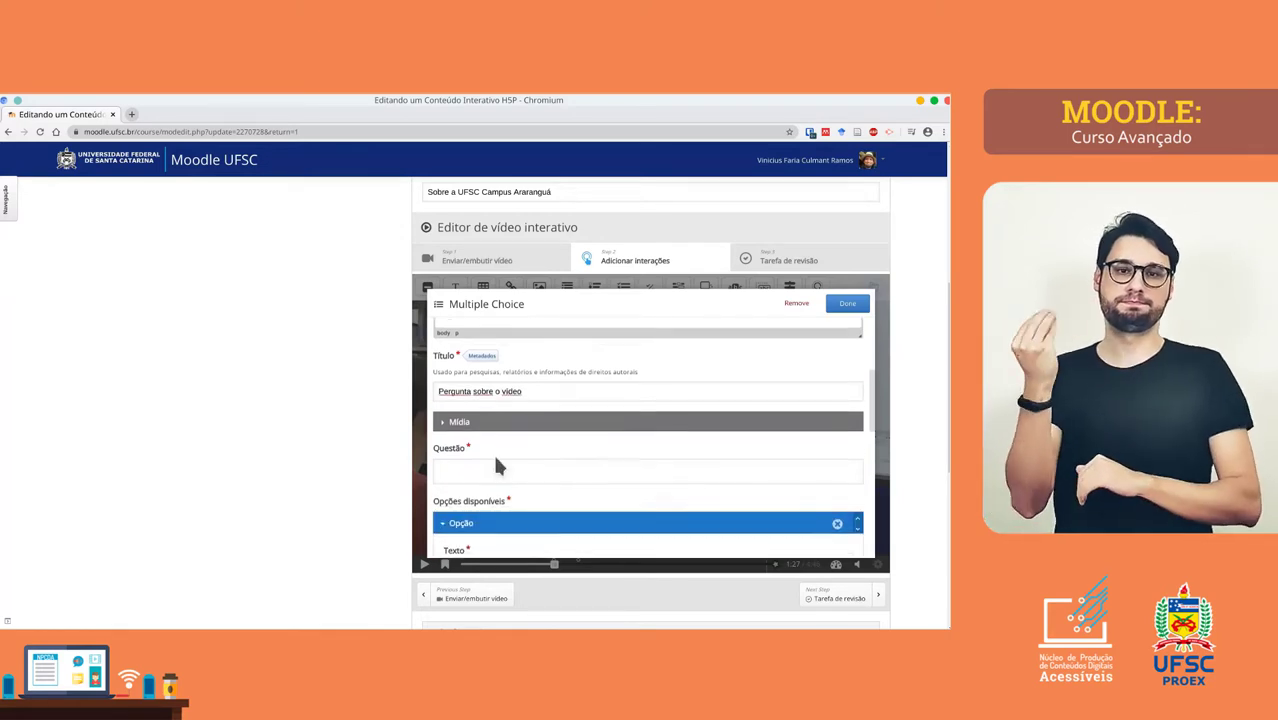
left_click(490, 440)
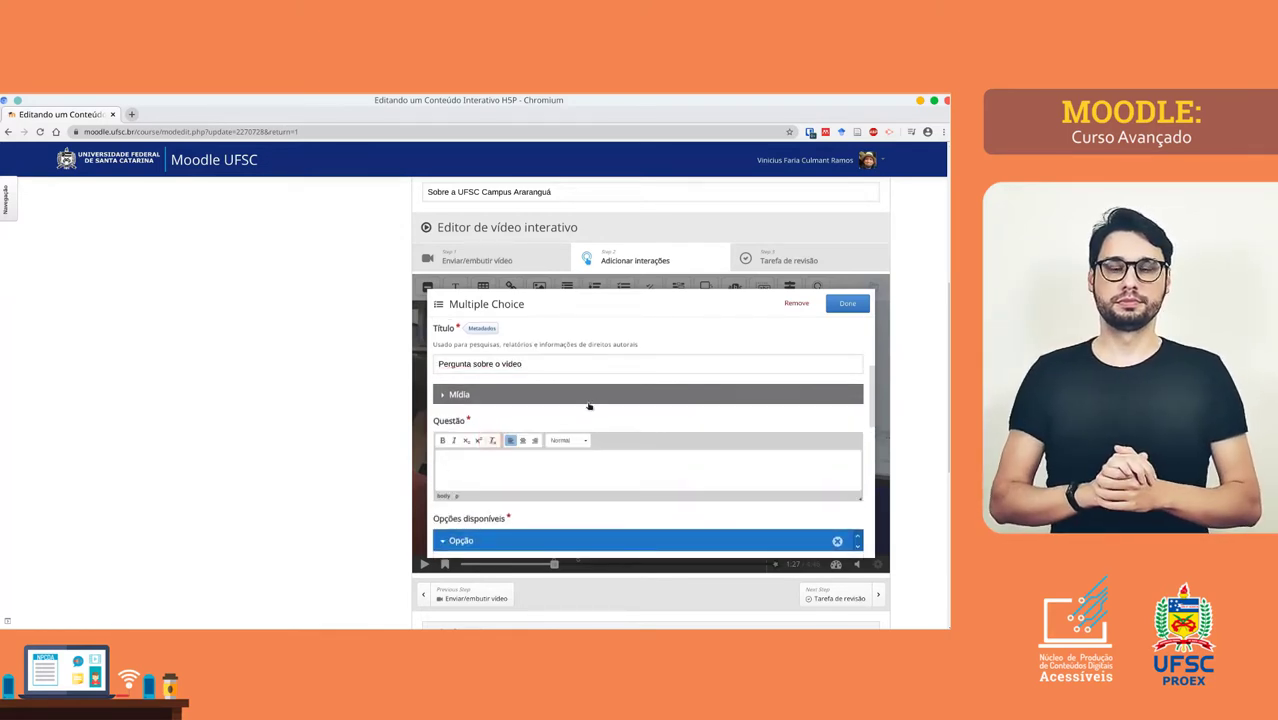
scroll(508, 412, "down", 1)
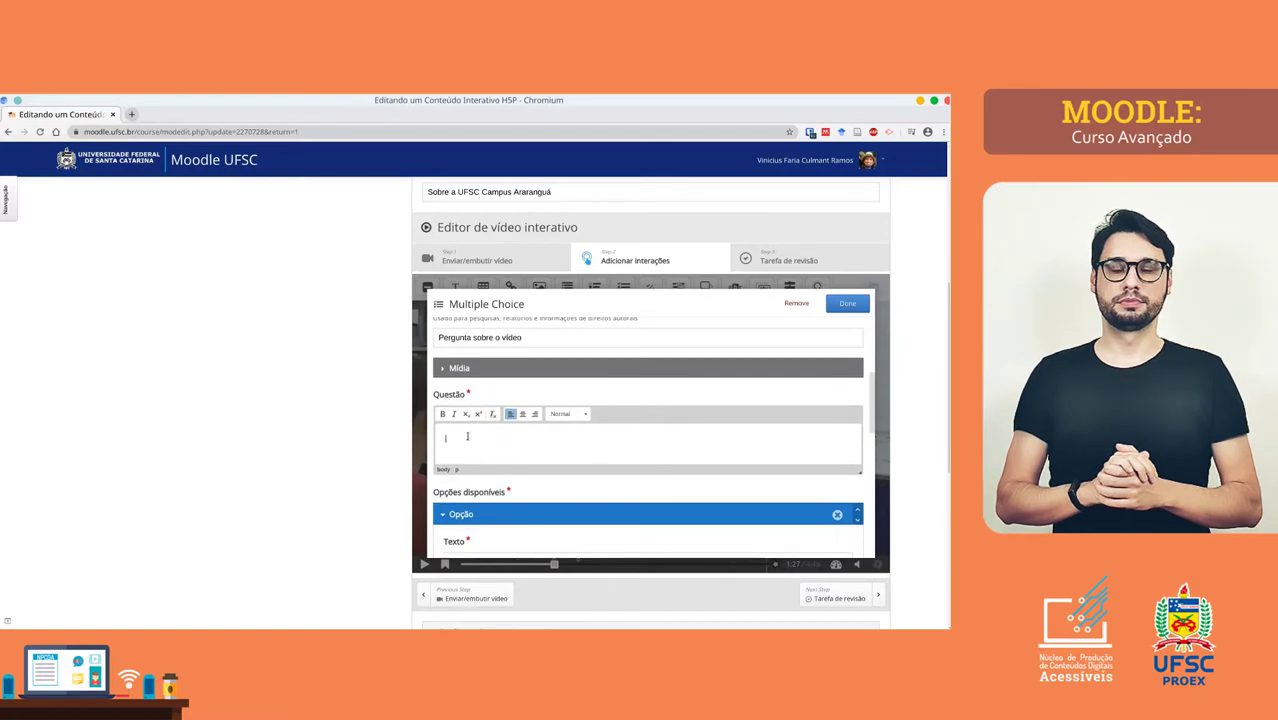
type("Qua")
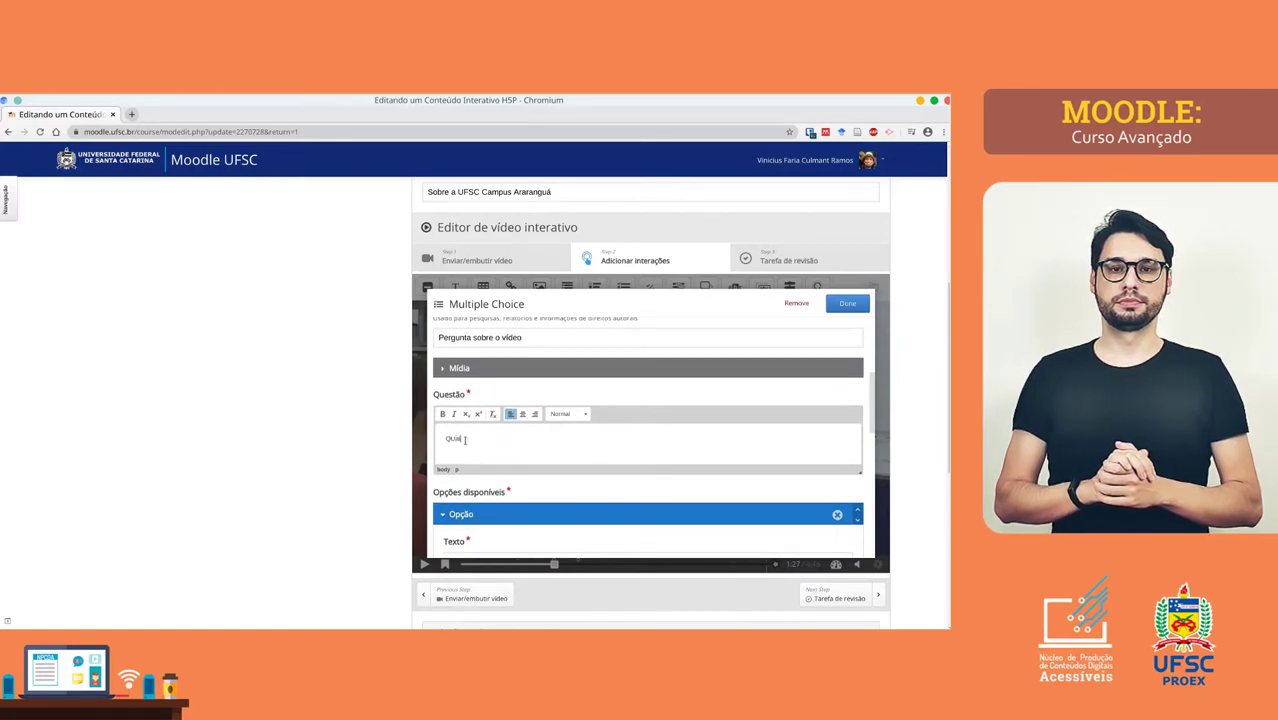
key("BackSpace")
key("BackSpace")
type("ue")
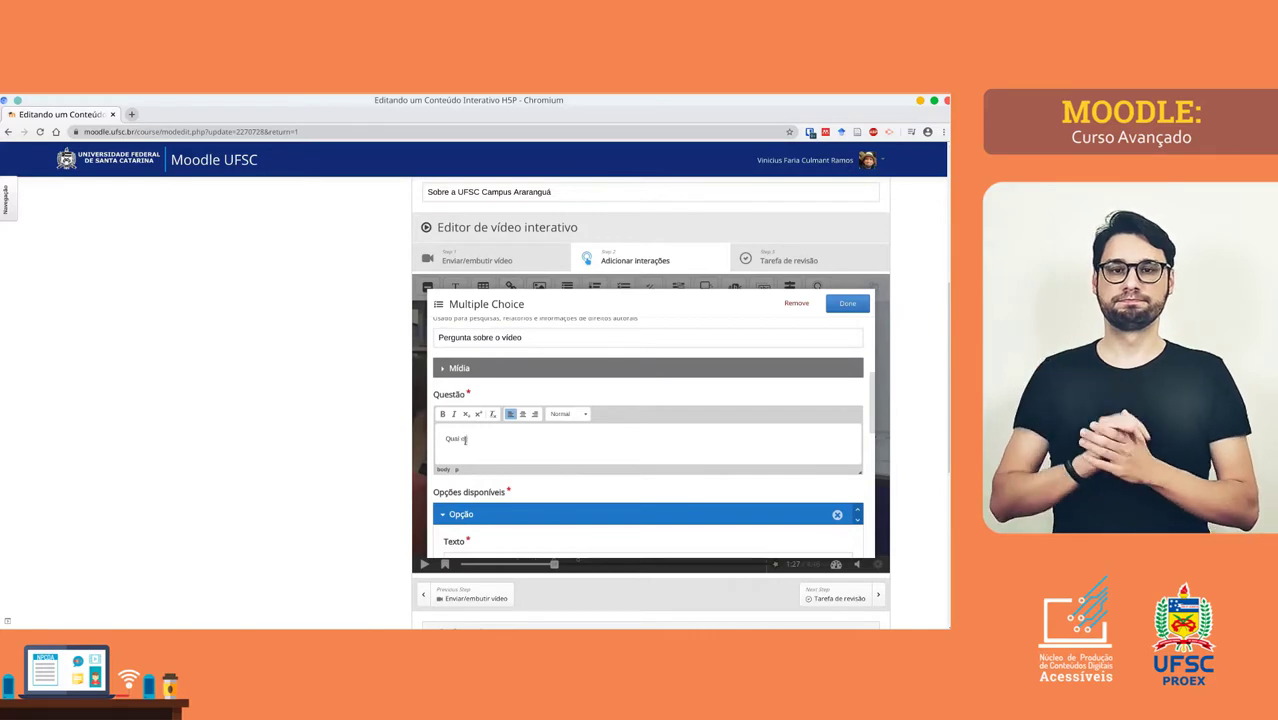
type(" no")
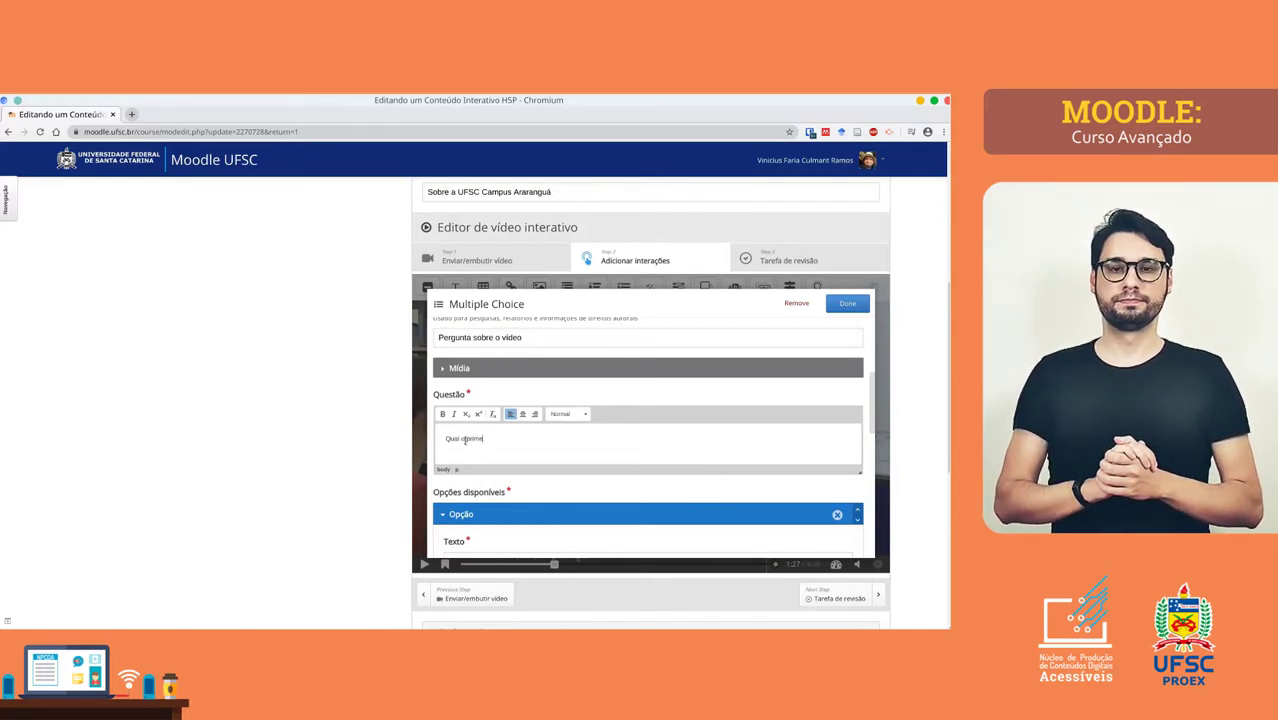
type(" campus")
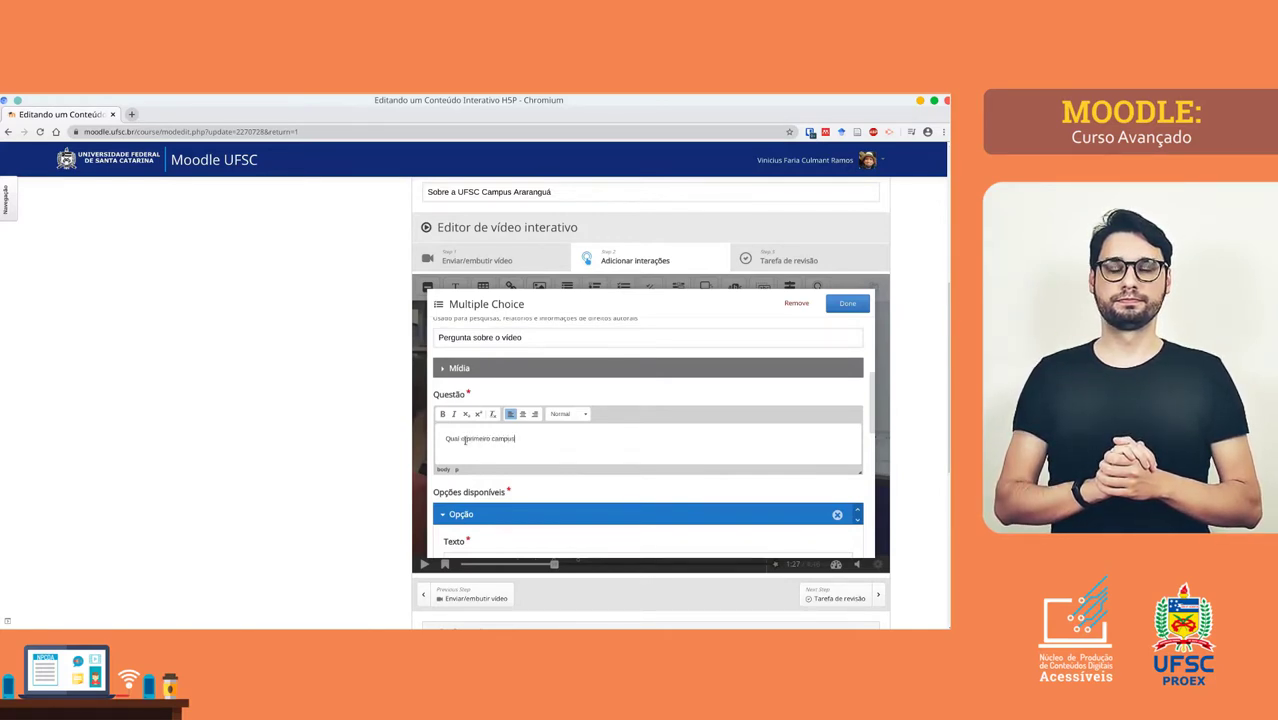
type(" UFSC")
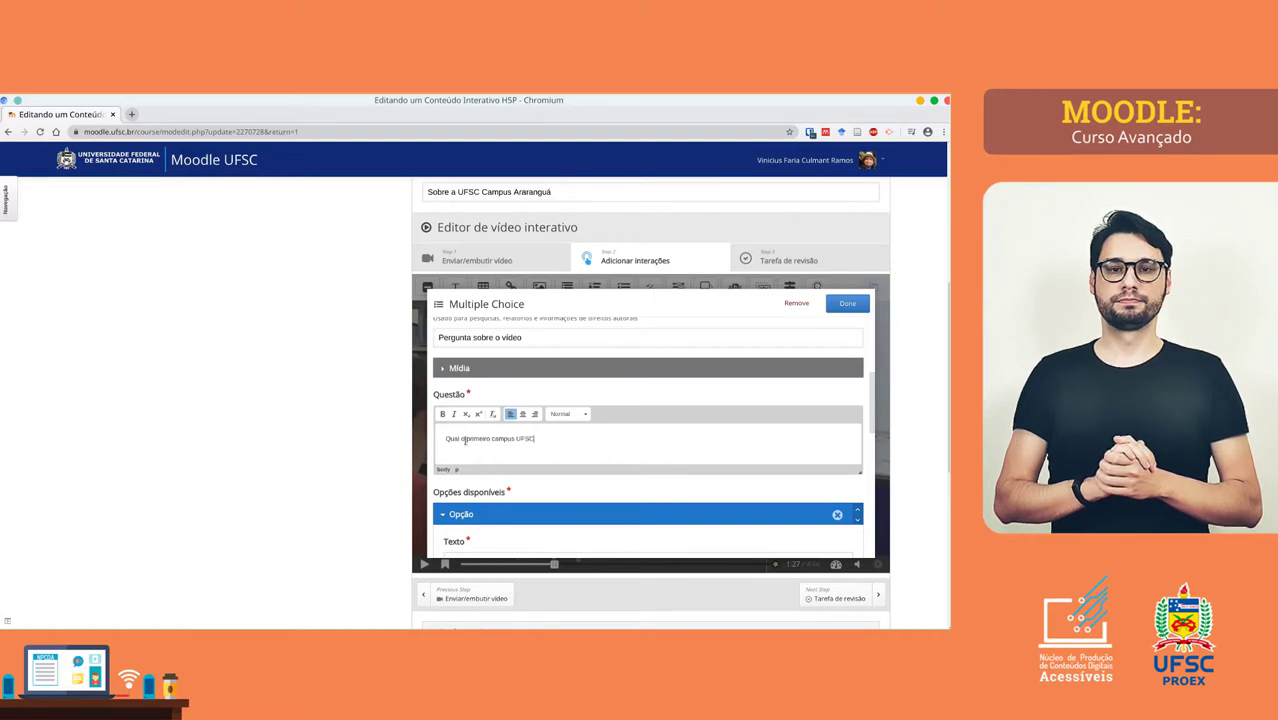
type("foi ")
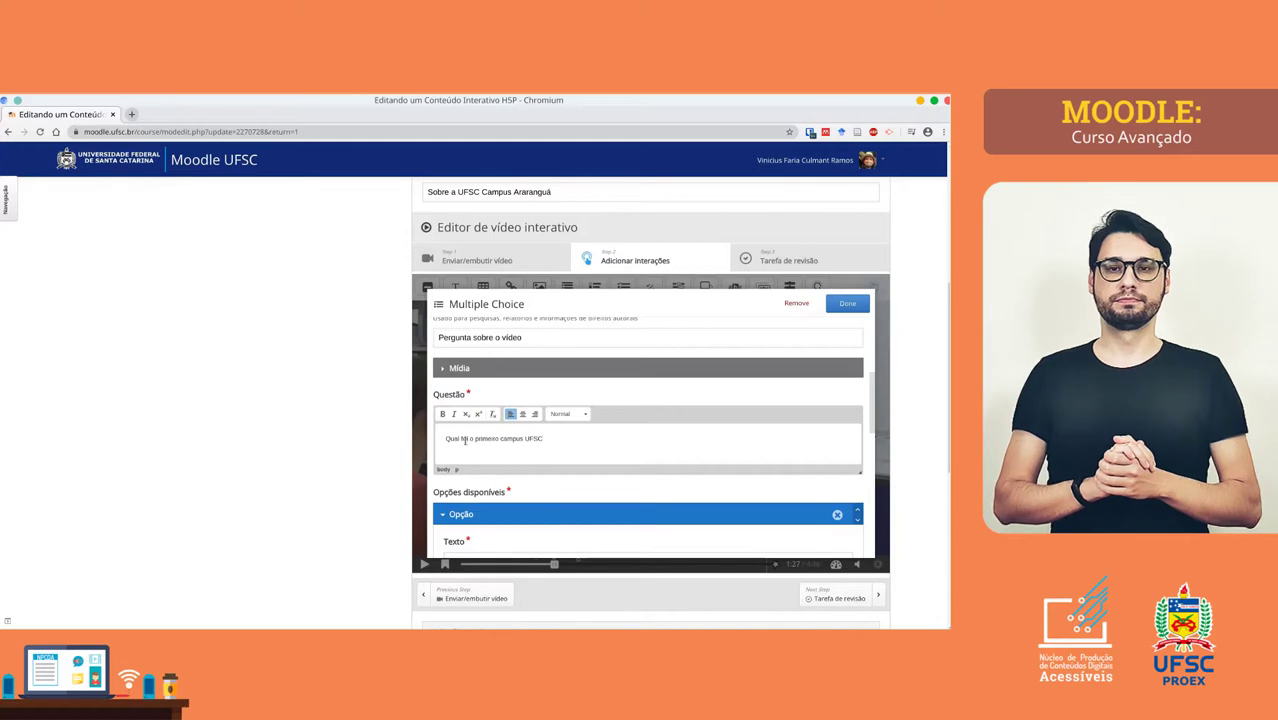
type("fora da sede?")
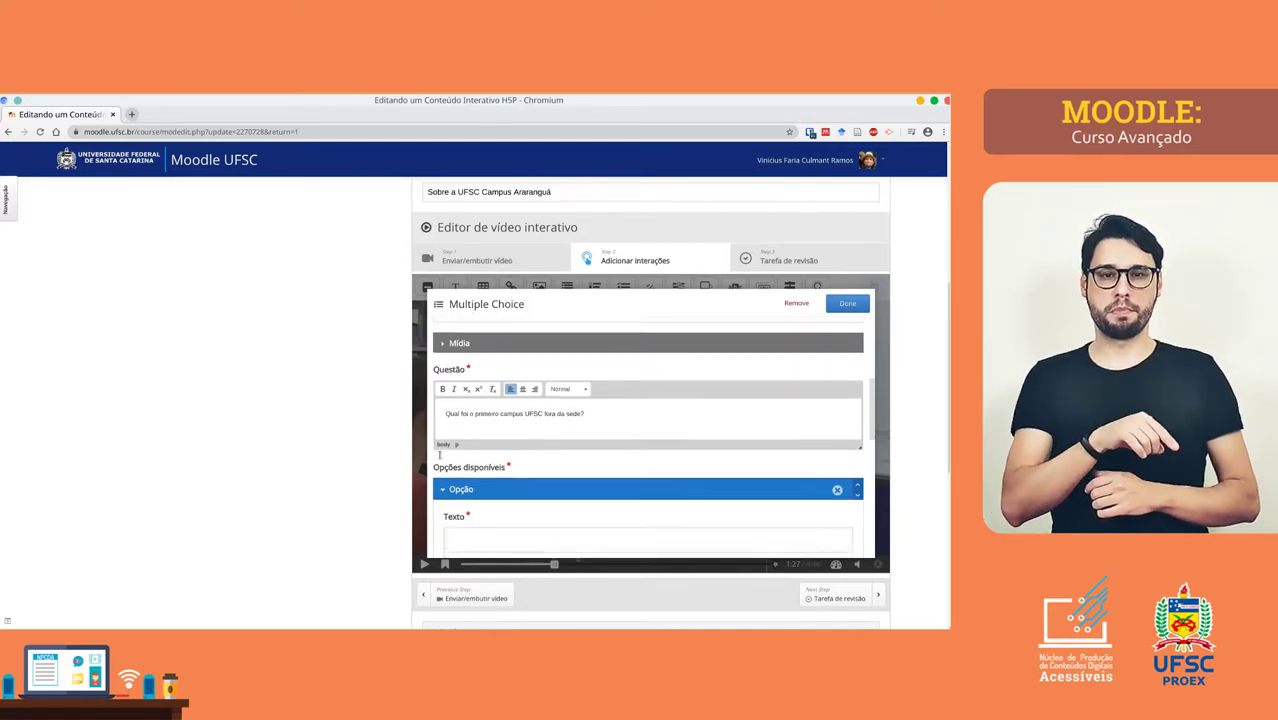
- Mark the first answer option of the multiple-choice question as correct
scroll(464, 440, "down", 3)
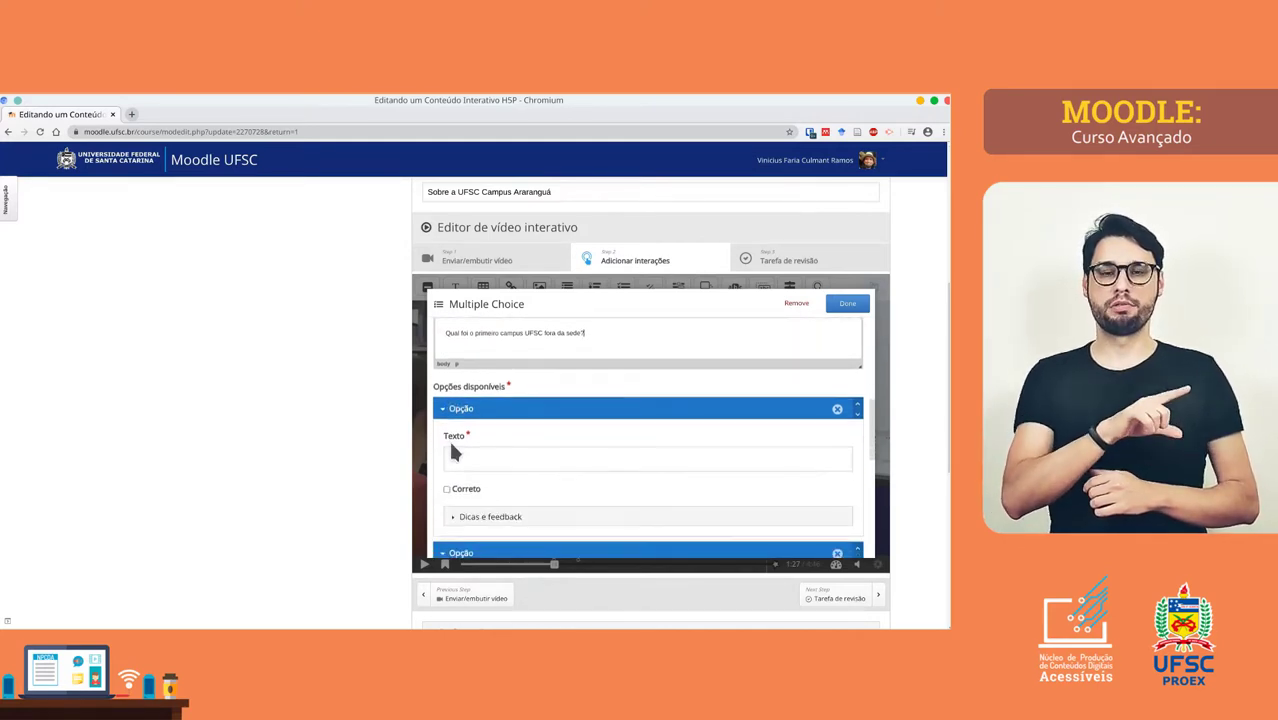
left_click(503, 468)
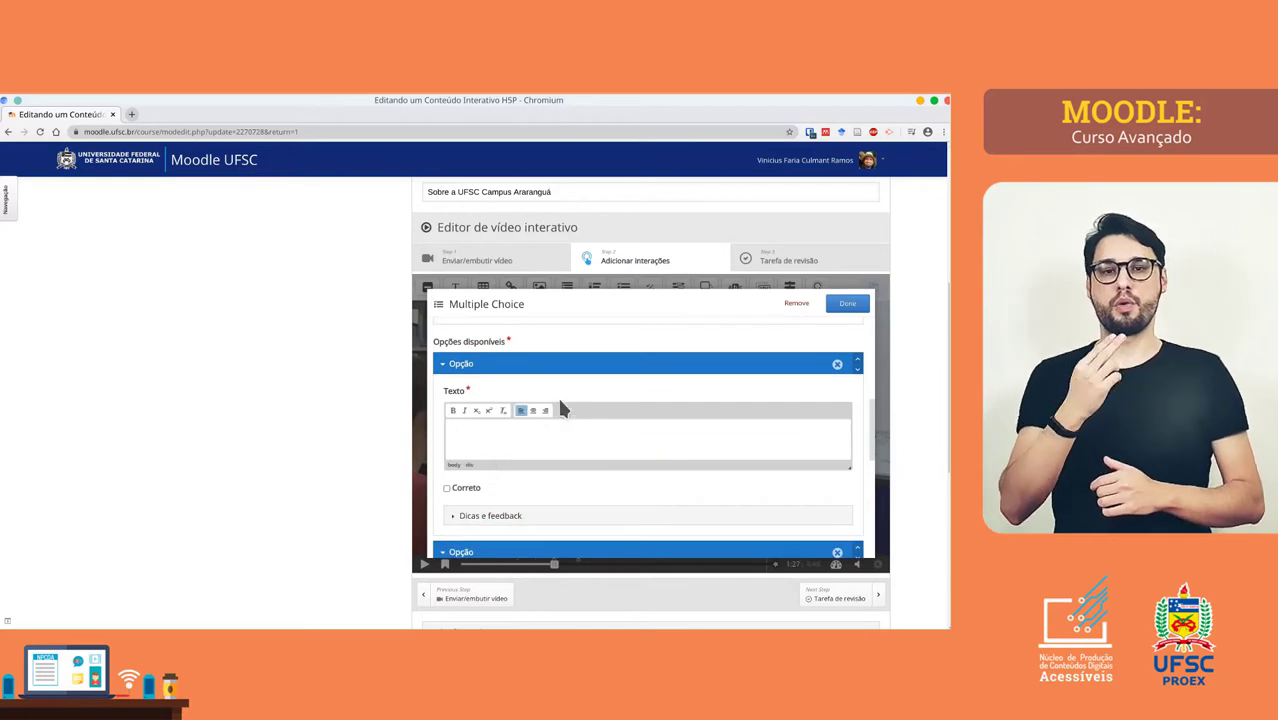
scroll(545, 378, "down", 1)
scroll(486, 430, "down", 2)
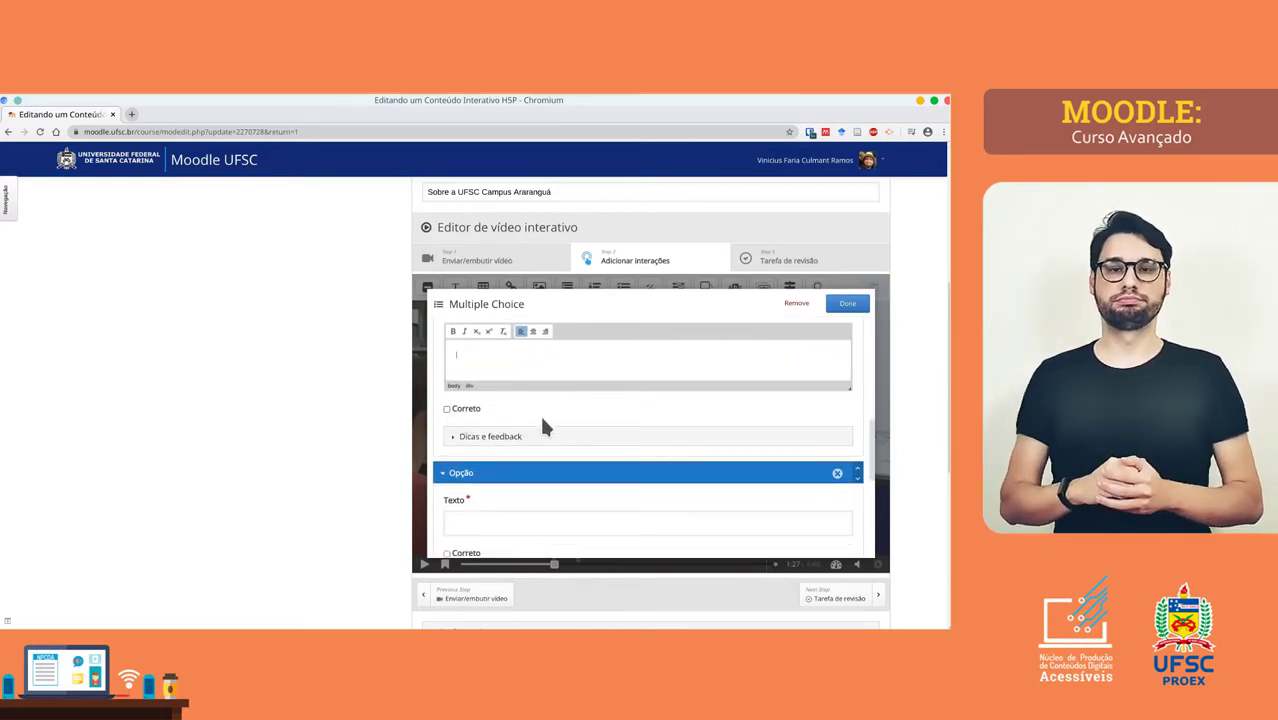
scroll(494, 444, "down", 3)
scroll(476, 430, "up", 3)
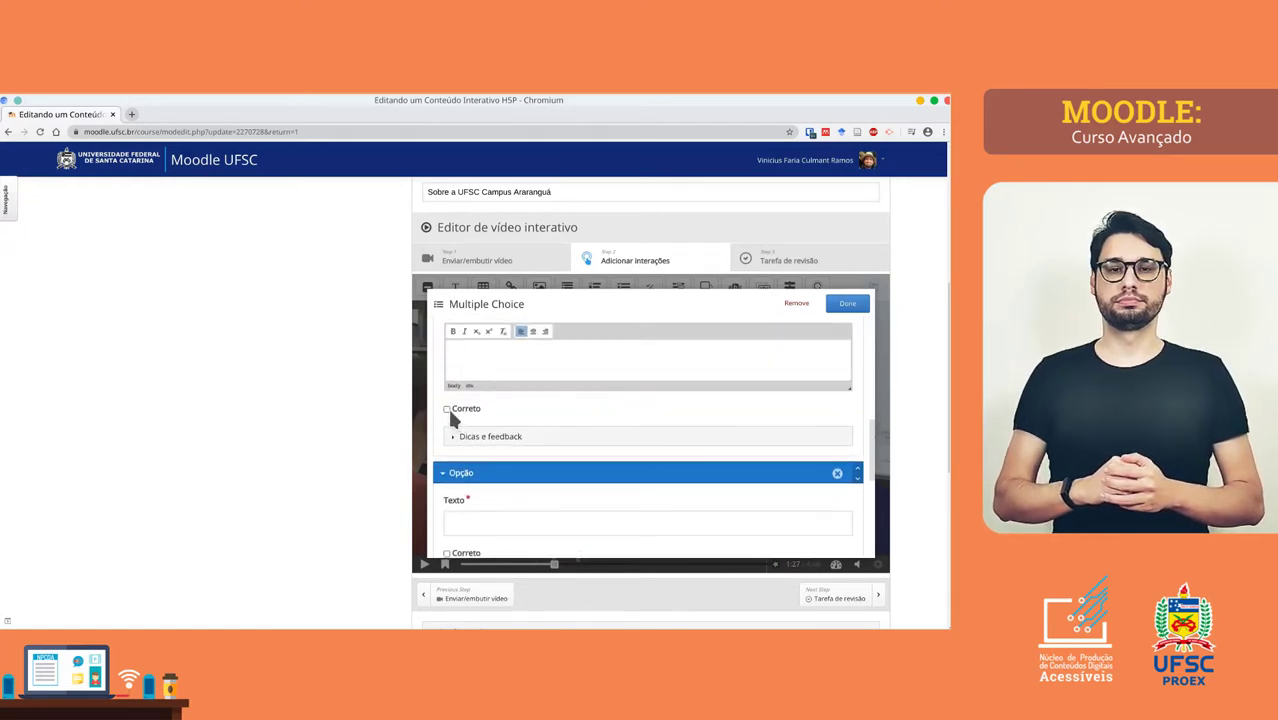
left_click(447, 409)
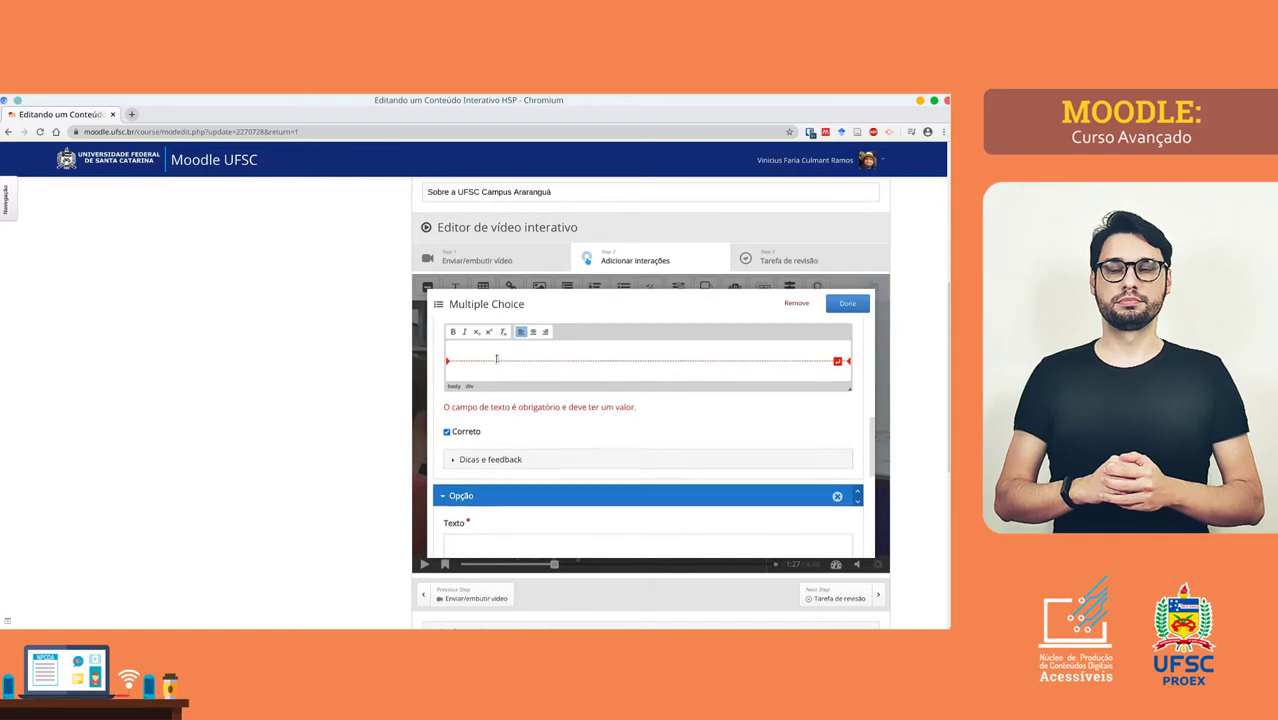
- Reword the question to "Qual são os campi da UFSC fora da sede?"
scroll(510, 355, "up", 2)
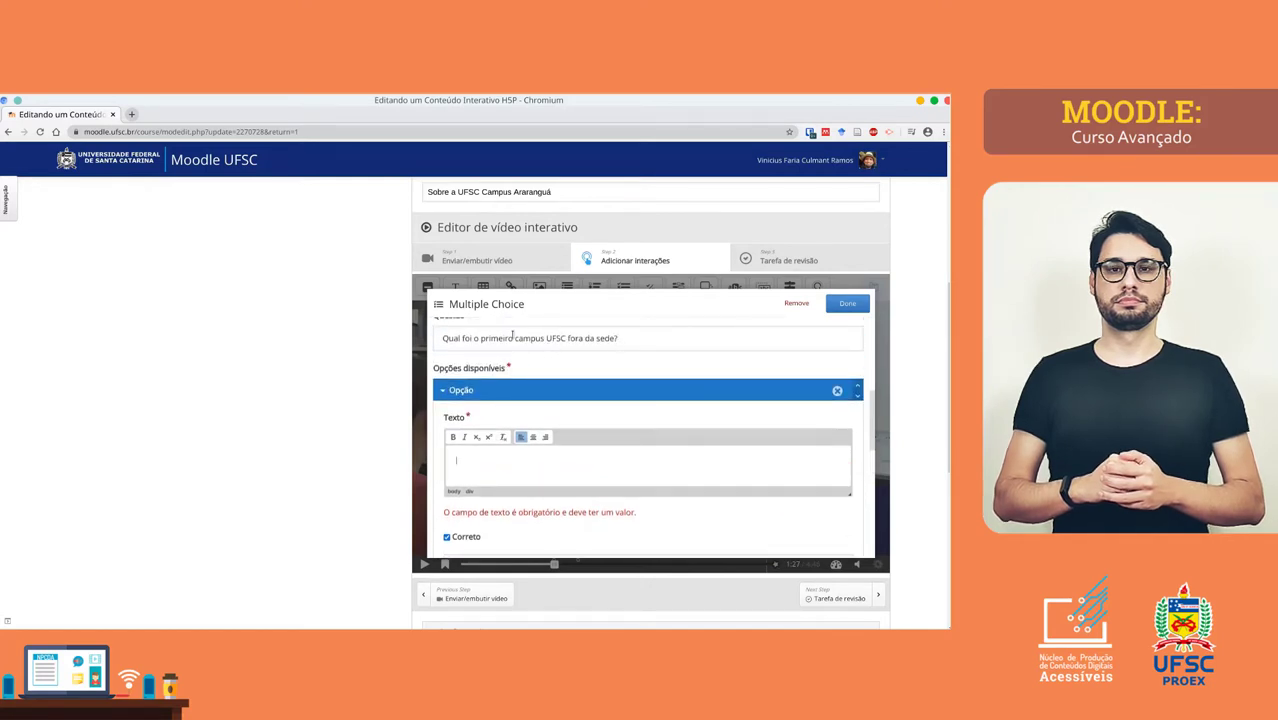
left_click(469, 340)
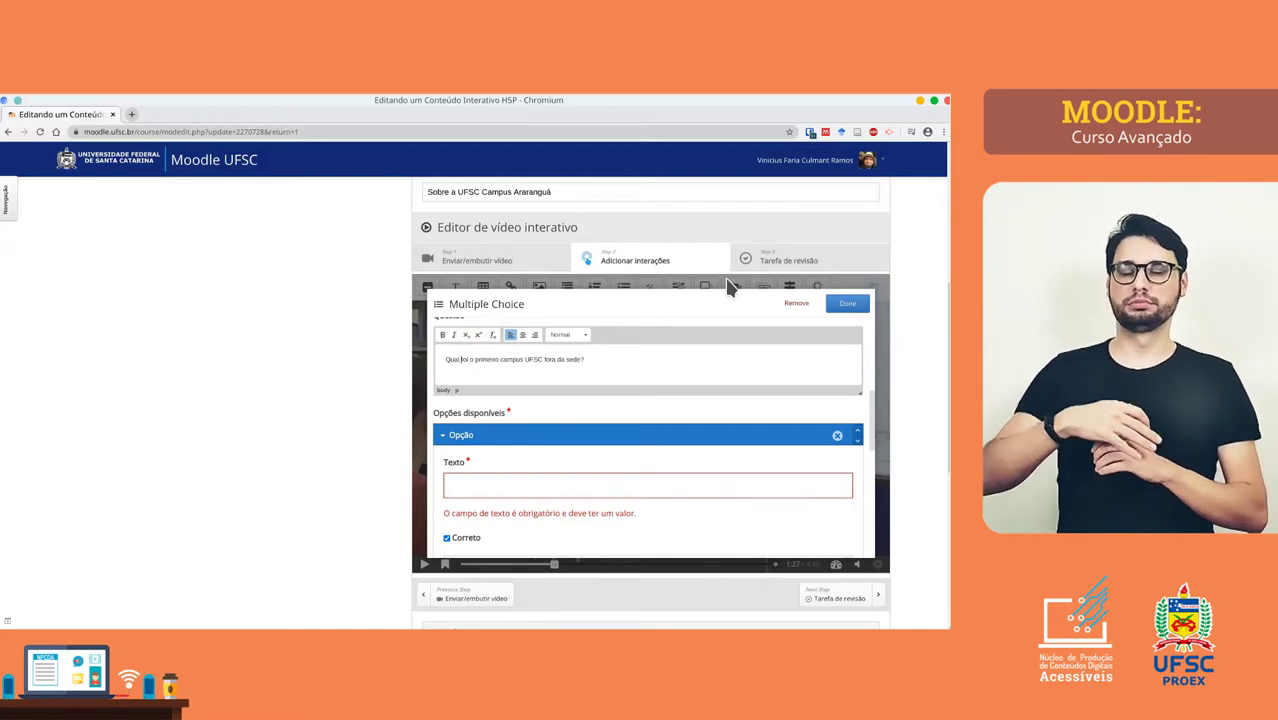
type("são o")
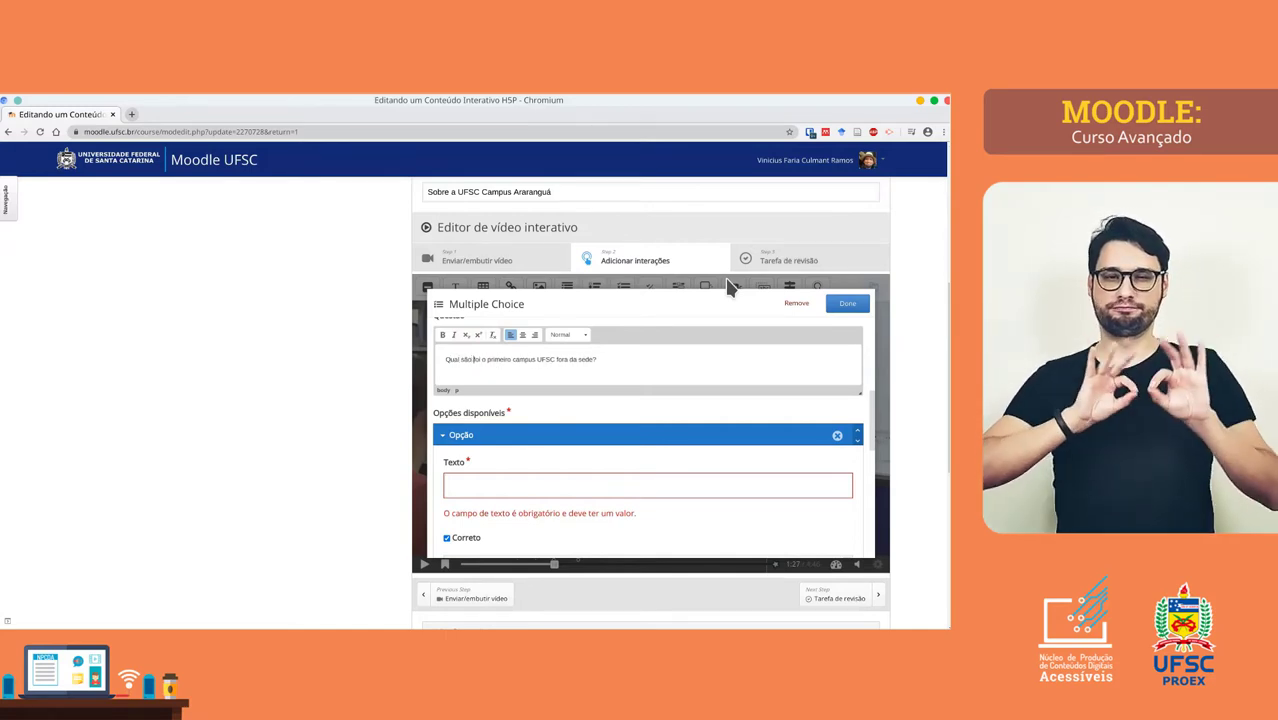
type("s campi")
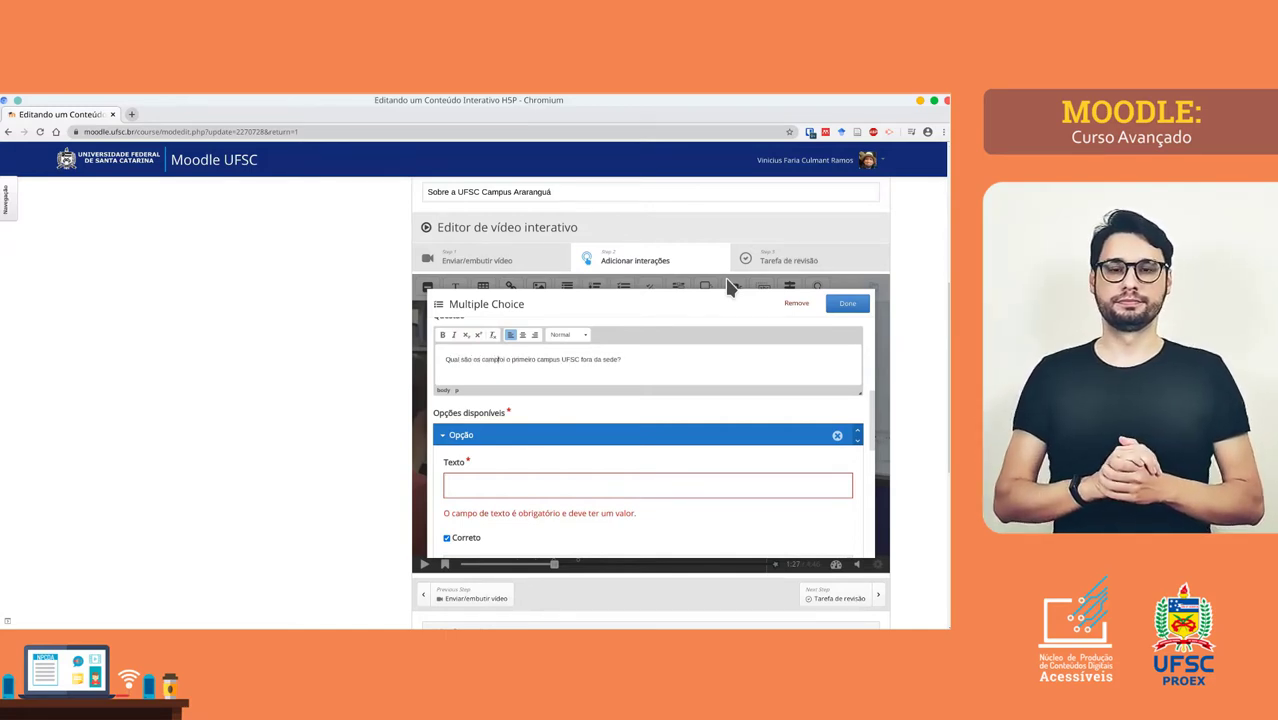
key("shift+ctrl+Right")
key("shift+ctrl+Right")
key("shift+ctrl+Right")
key("shift+ctrl+Right")
type("da")
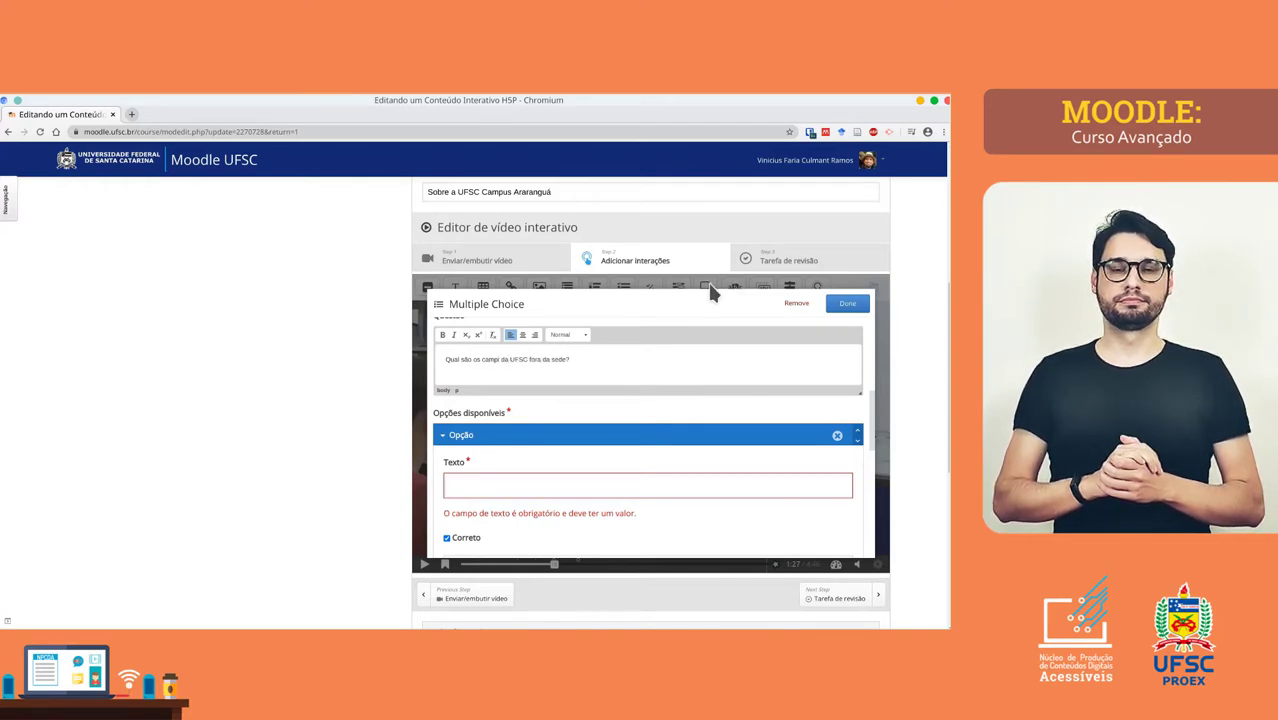
- Enter "Araranguá" as the first option's text and fill the second option with "Joinville" as a correct answer
left_click(525, 489)
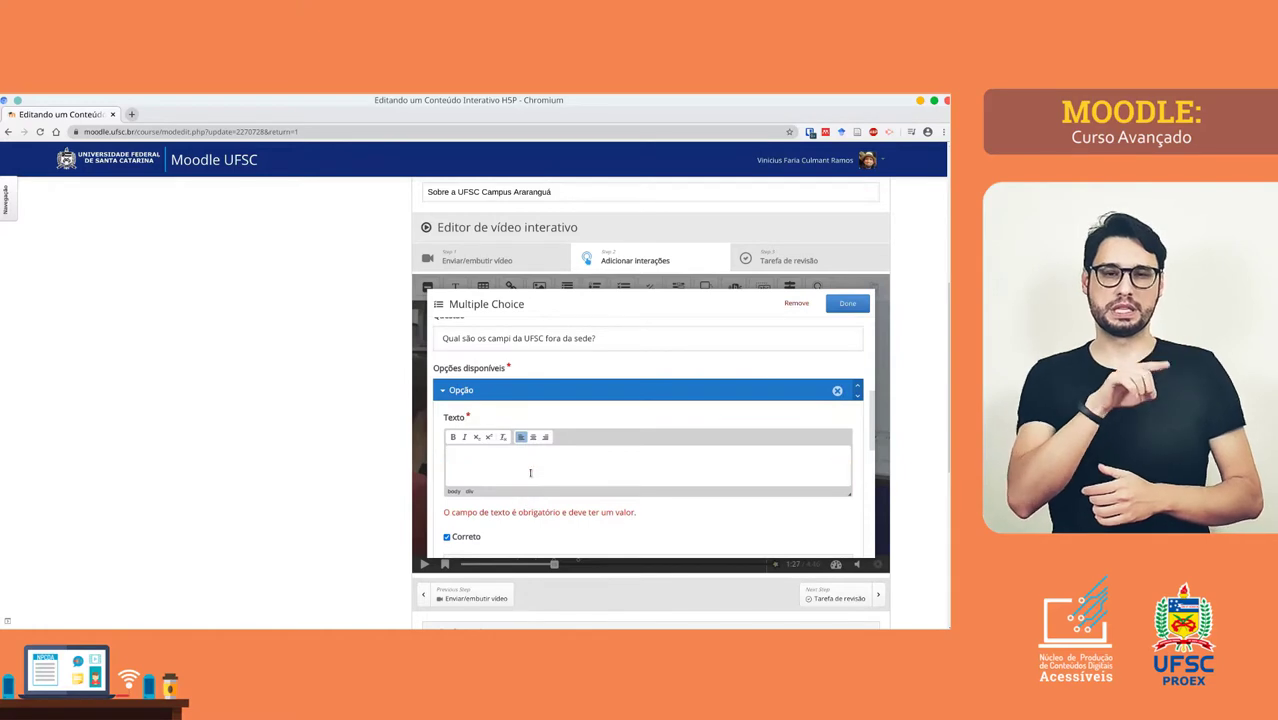
type("Ararangua")
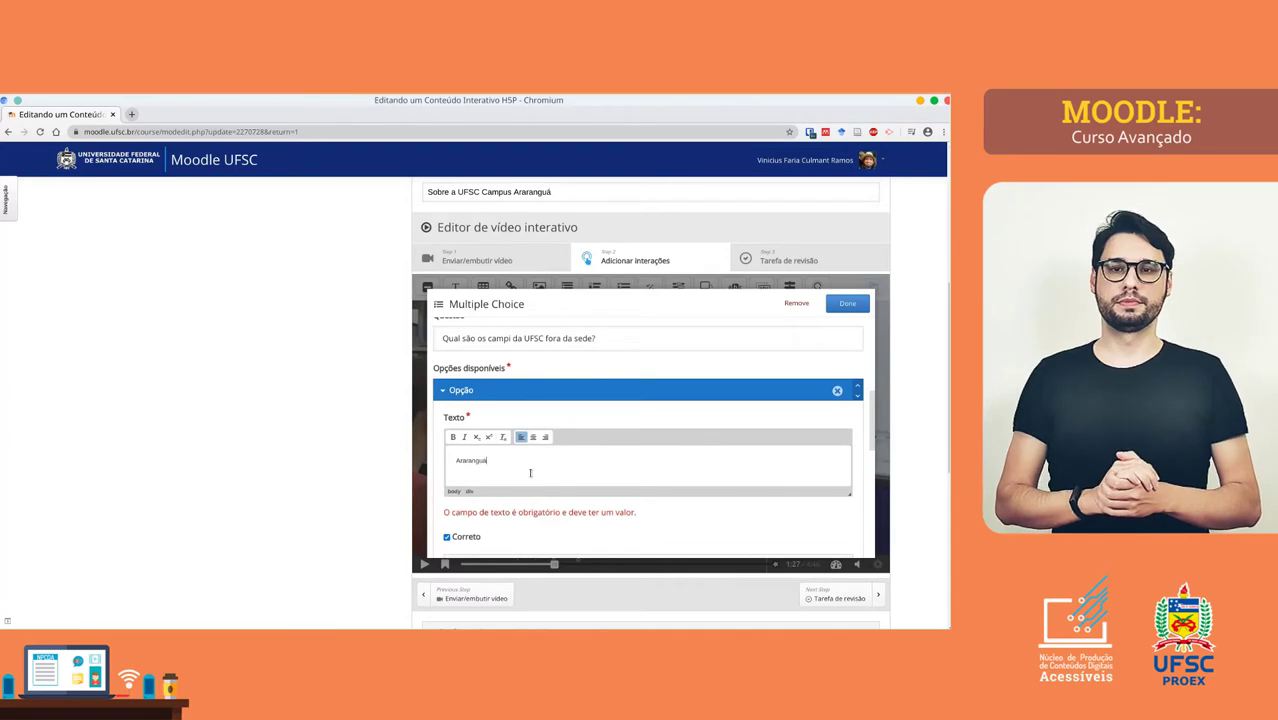
scroll(530, 472, "down", 4)
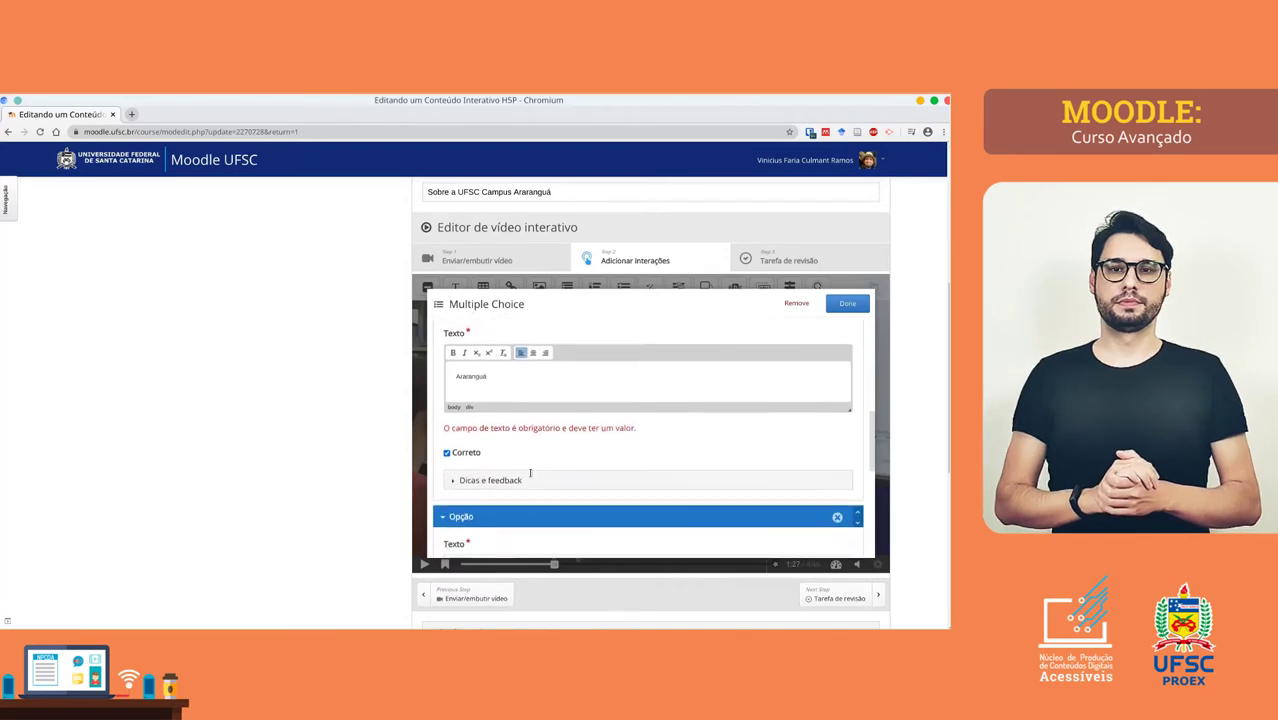
left_click(508, 471)
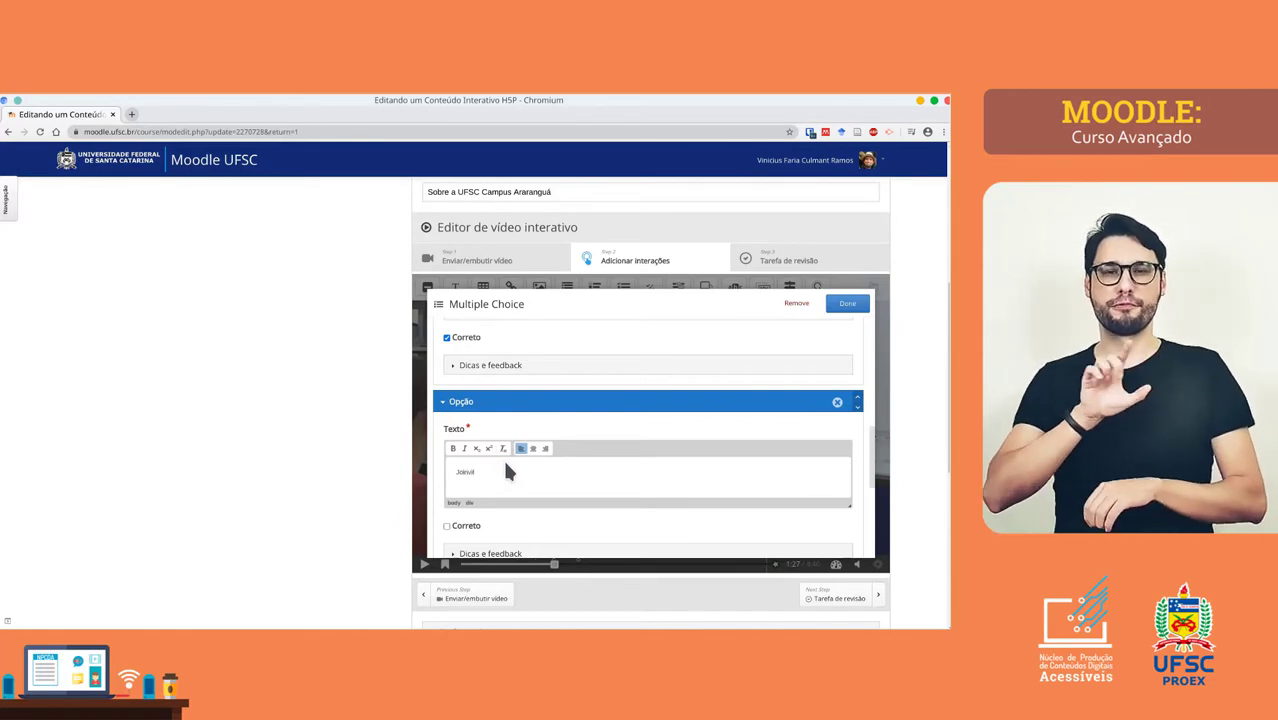
scroll(506, 466, "down", 2)
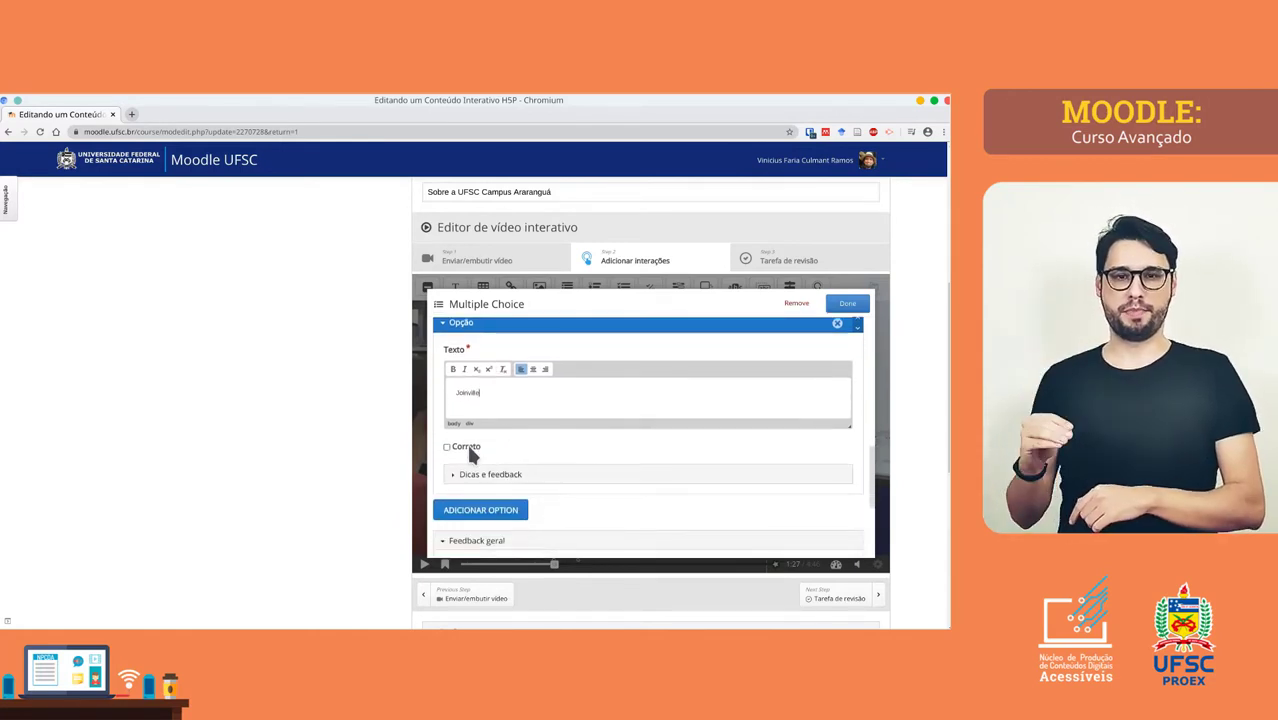
left_click(447, 448)
scroll(455, 445, "up", 2)
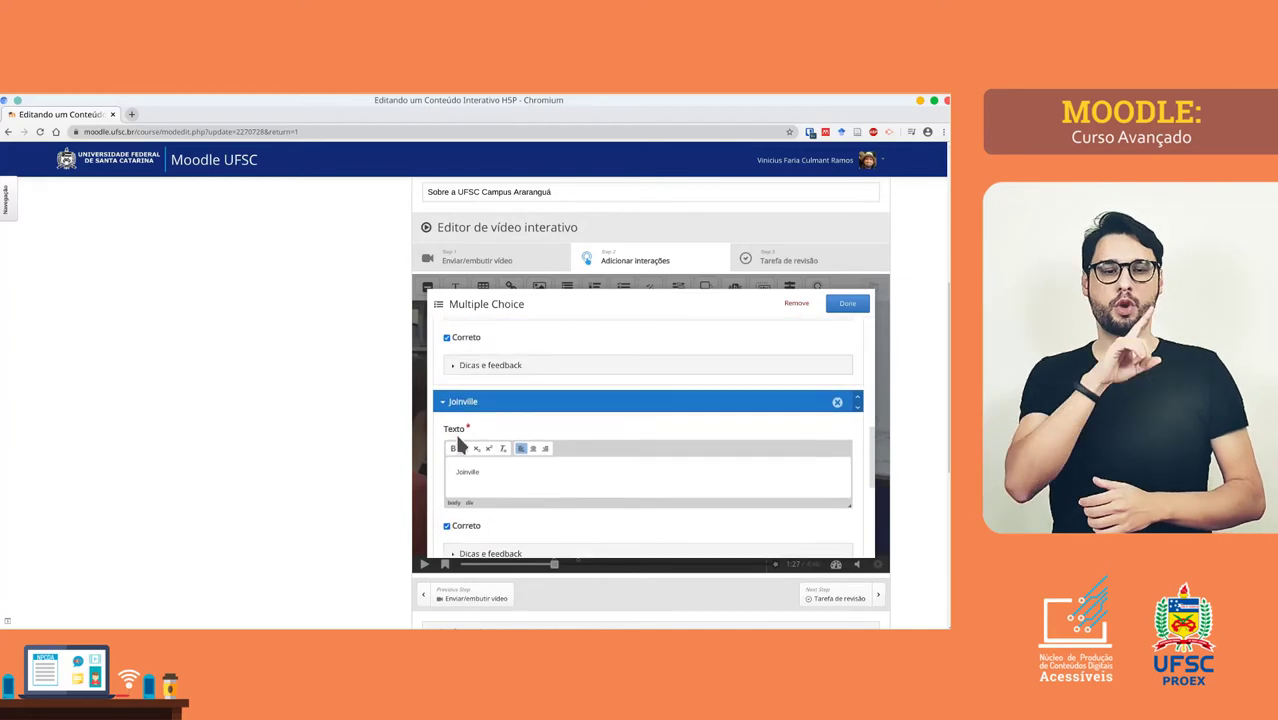
- Add a third answer option with the text "São Francisco do Sul"
scroll(480, 430, "down", 3)
scroll(494, 425, "down", 1)
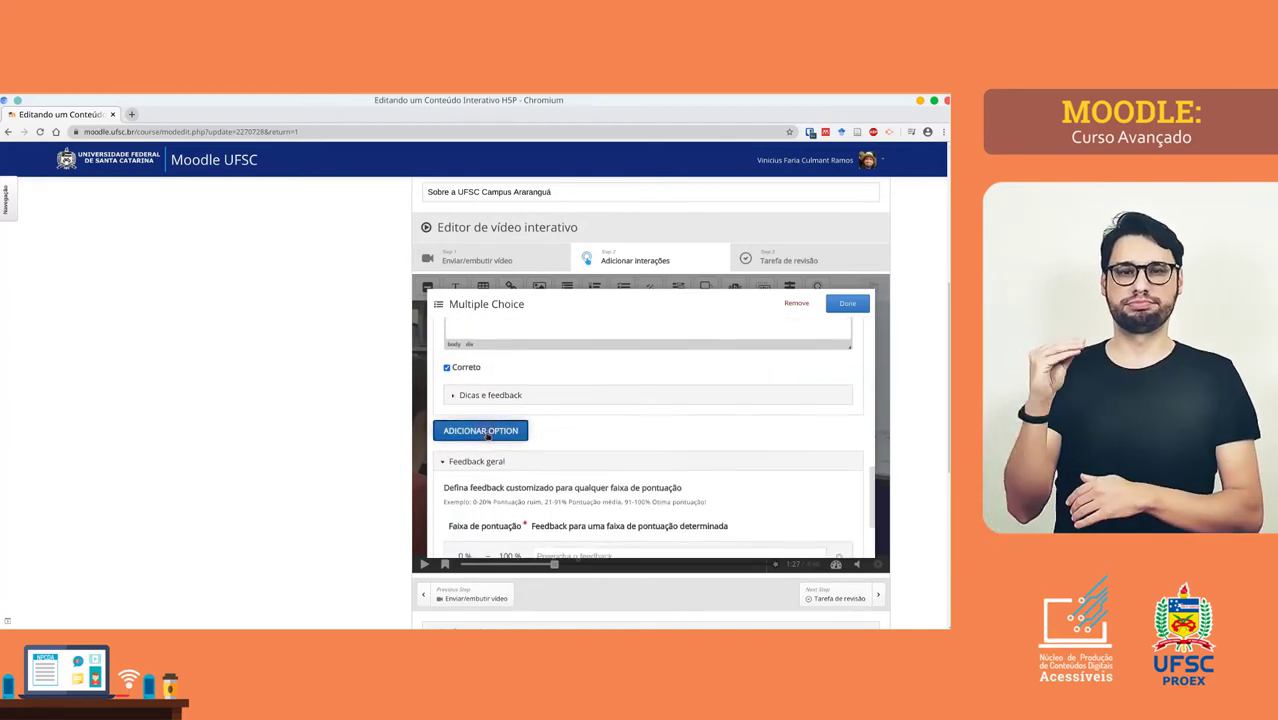
left_click(490, 429)
scroll(510, 480, "down", 1)
left_click(496, 489)
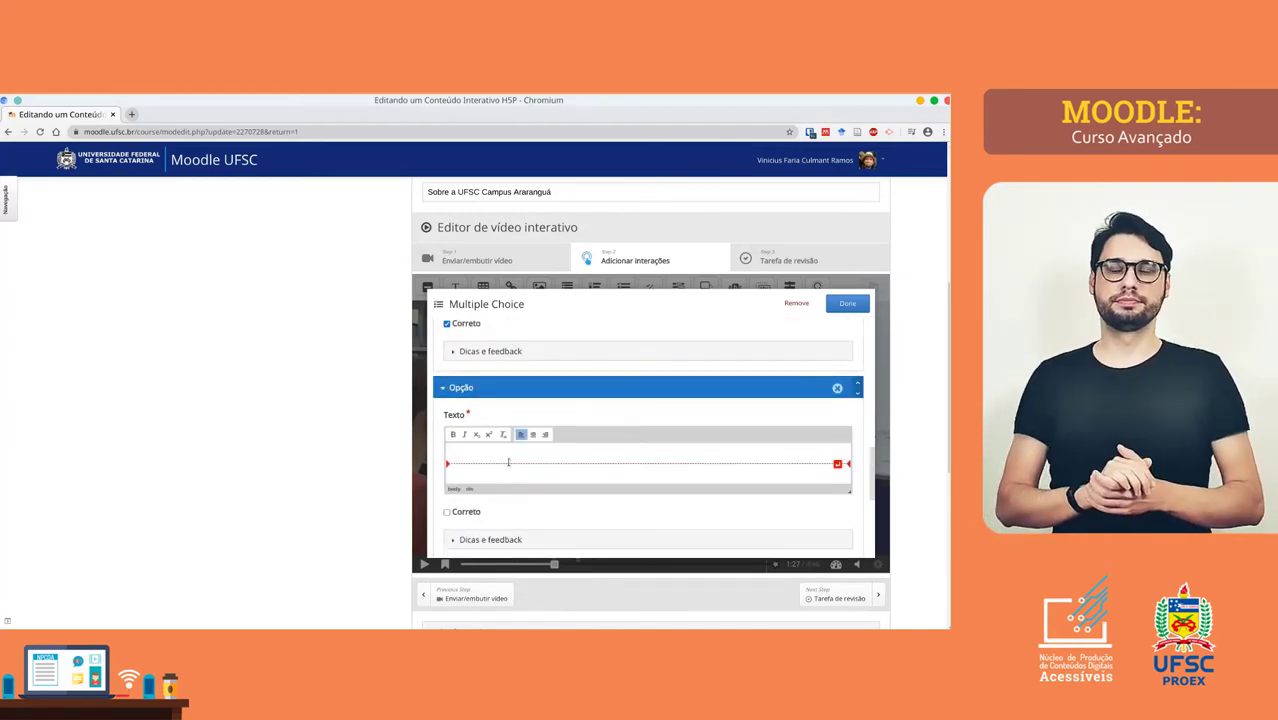
type("sao F")
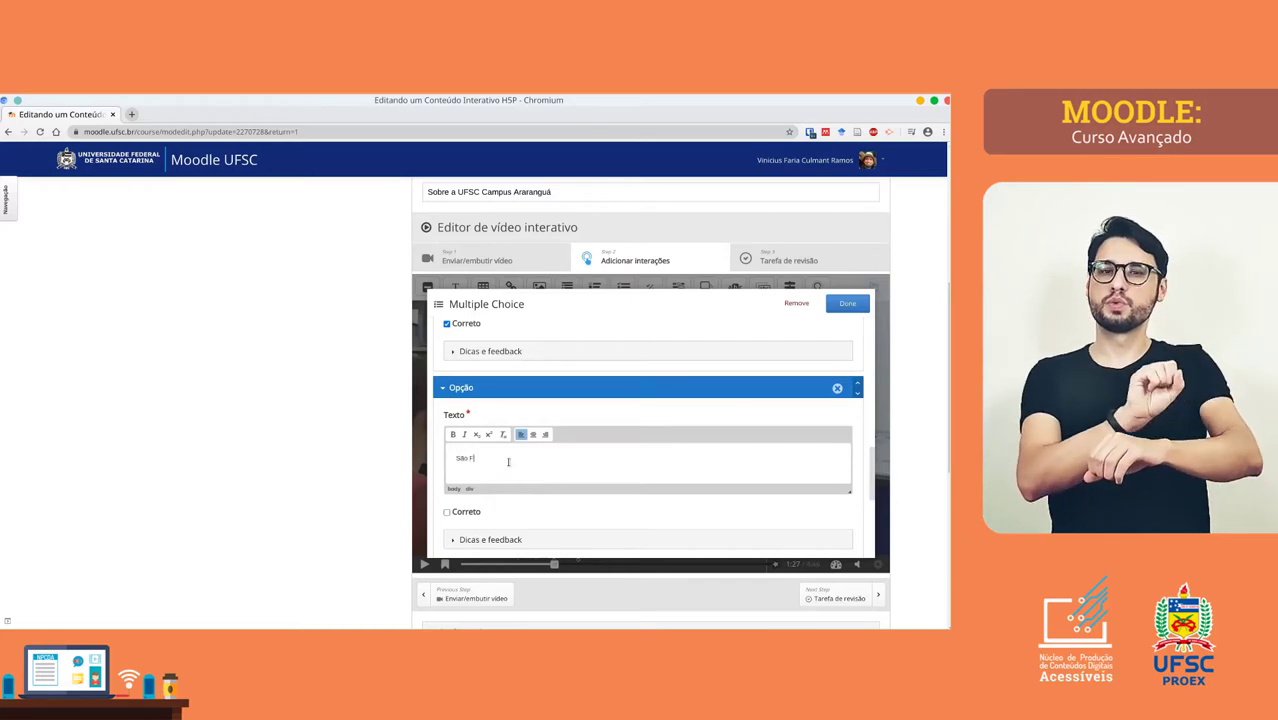
type("rancisco do Sul")
scroll(508, 461, "down", 2)
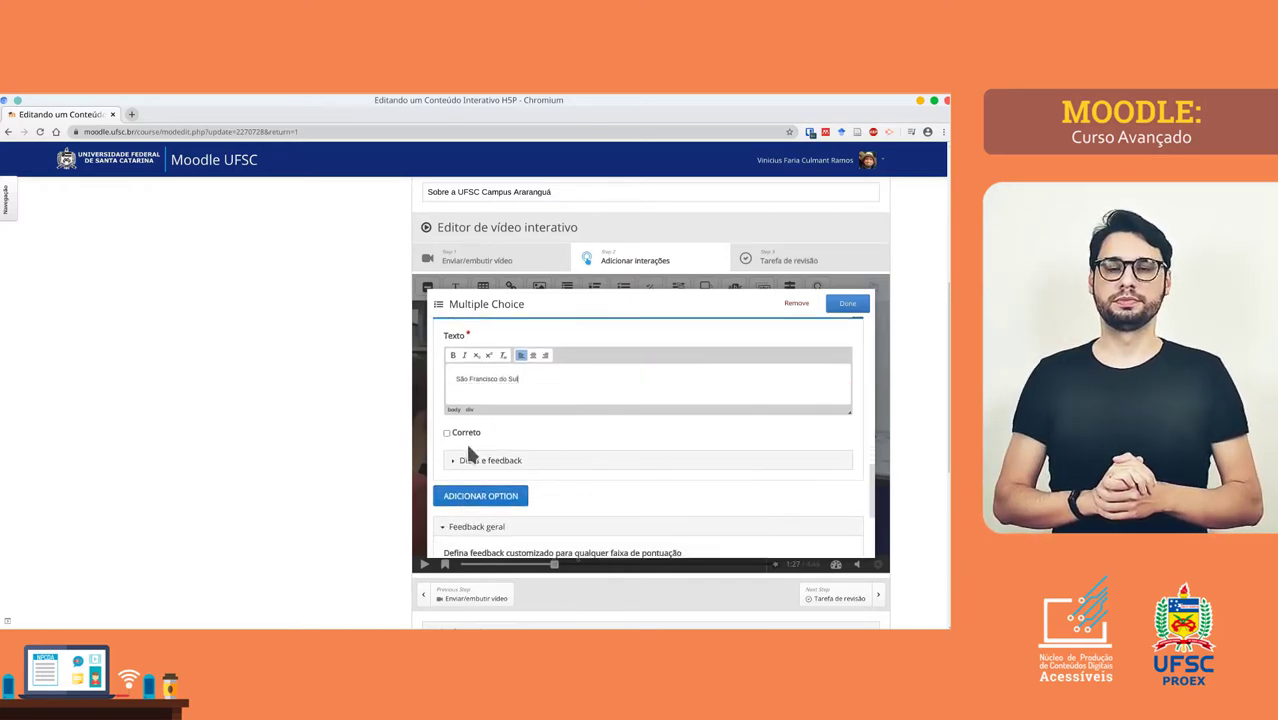
- Add a fourth answer option with the text "Criciúma"
left_click(460, 491)
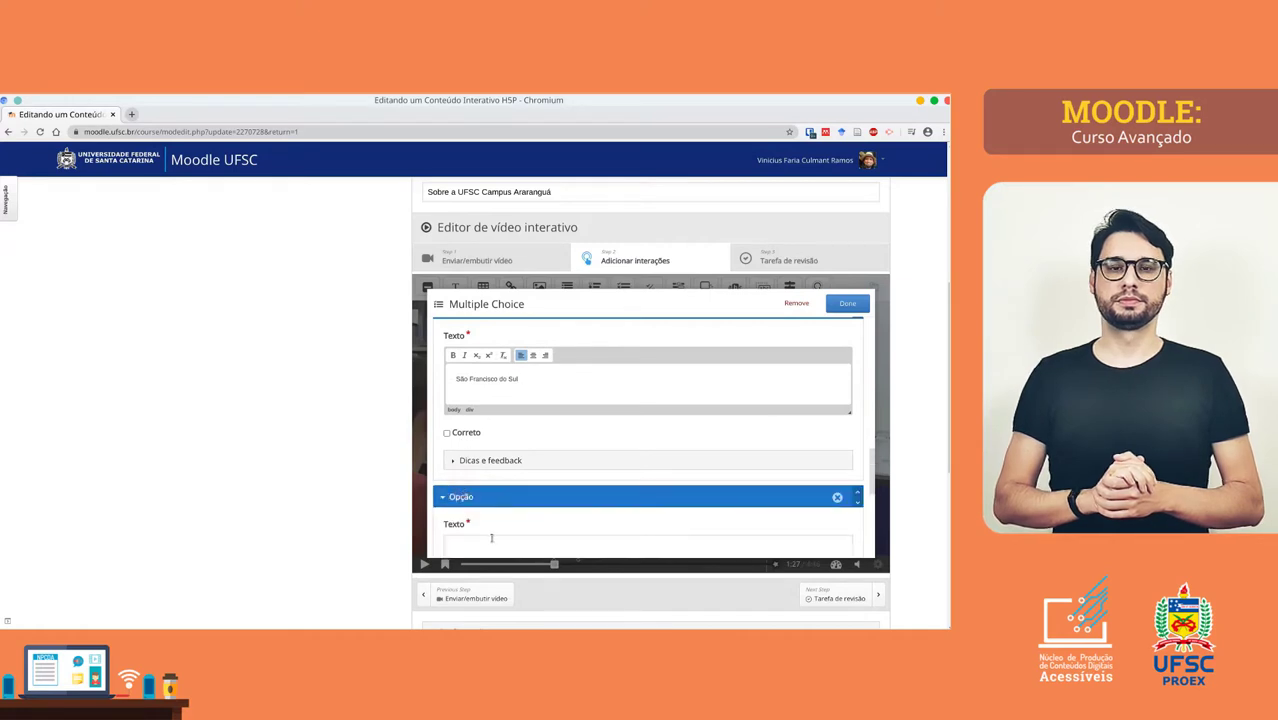
type("Cri")
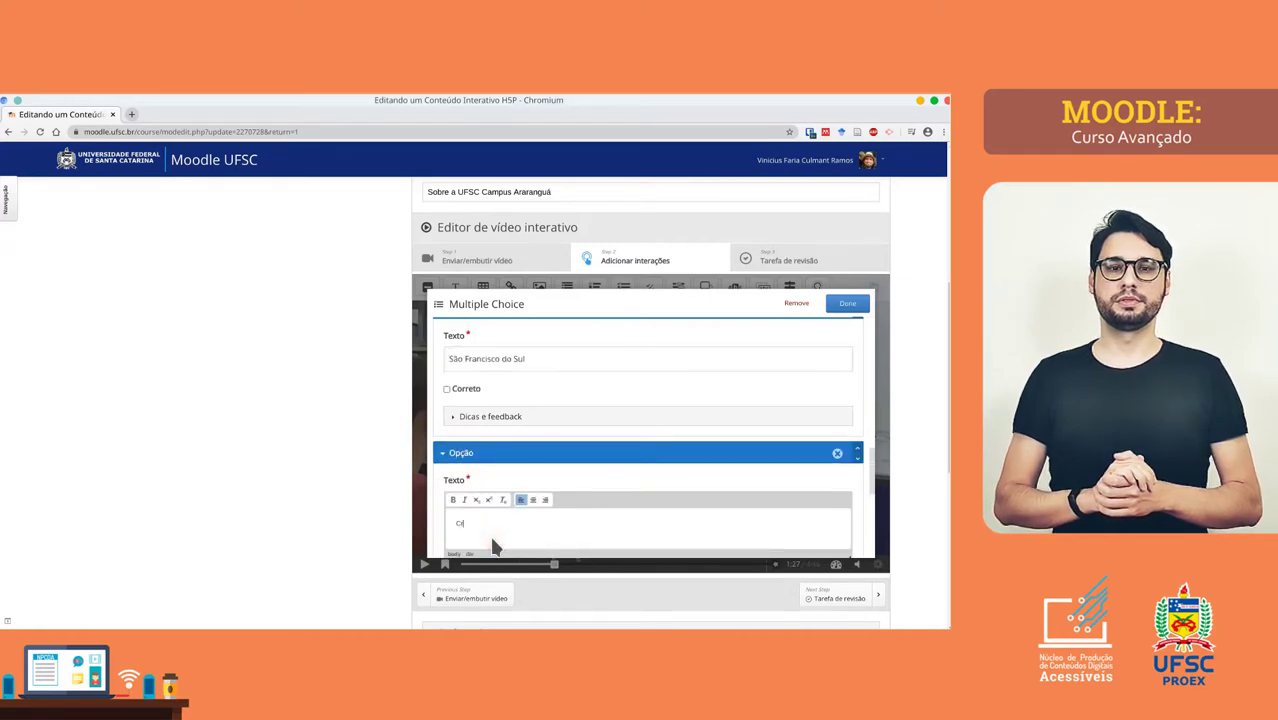
type("ciúma")
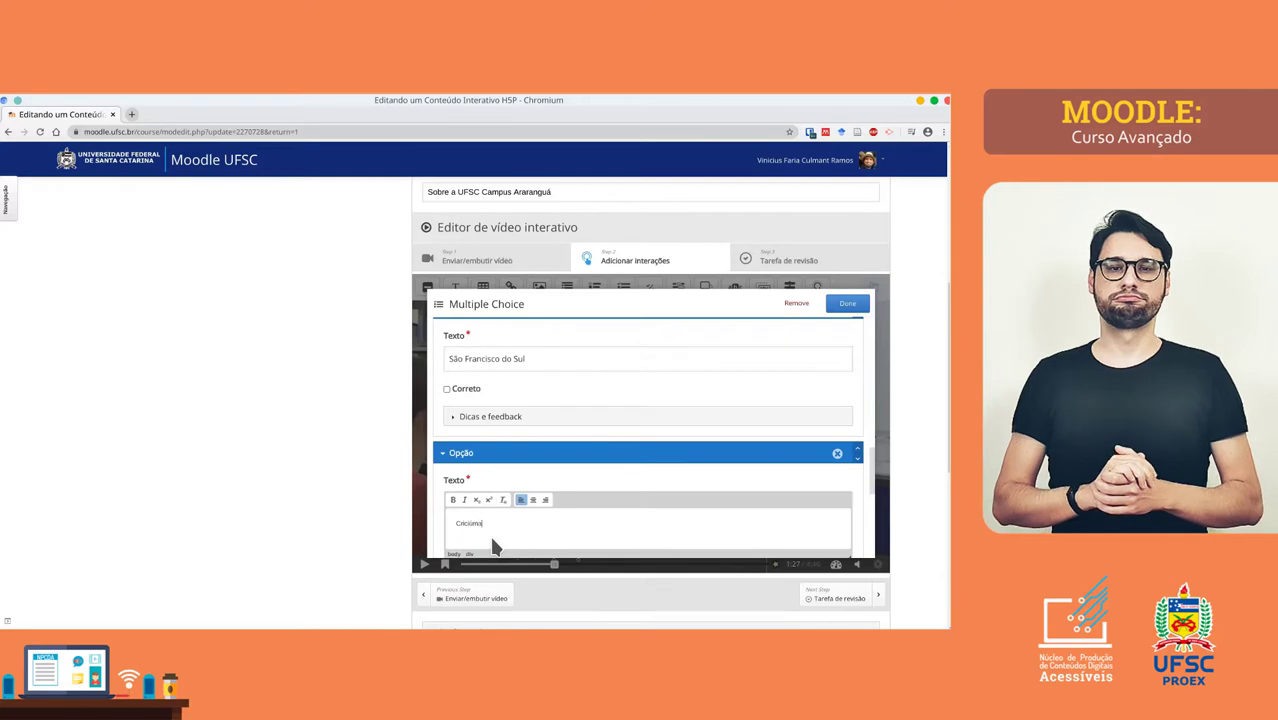
- Mark the "Araranguá" and "Joinville" options as correct answers
scroll(486, 500, "down", 2)
scroll(483, 497, "up", 5)
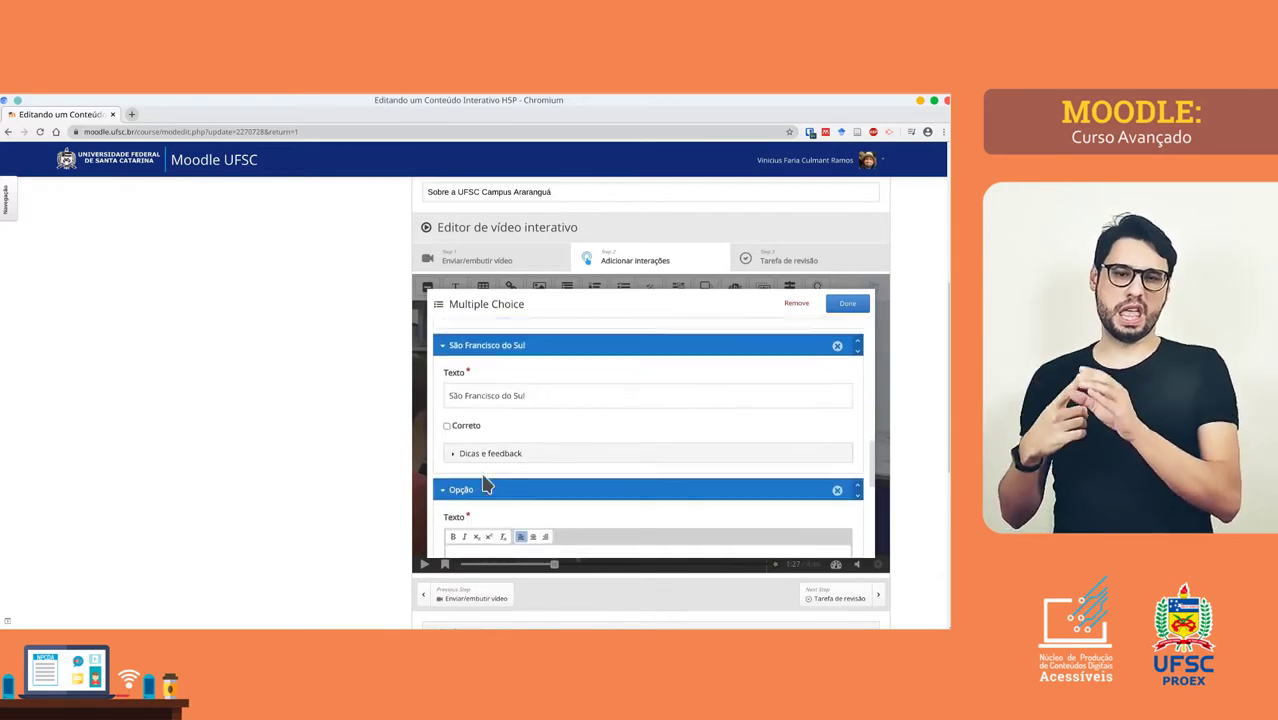
scroll(492, 350, "up", 3)
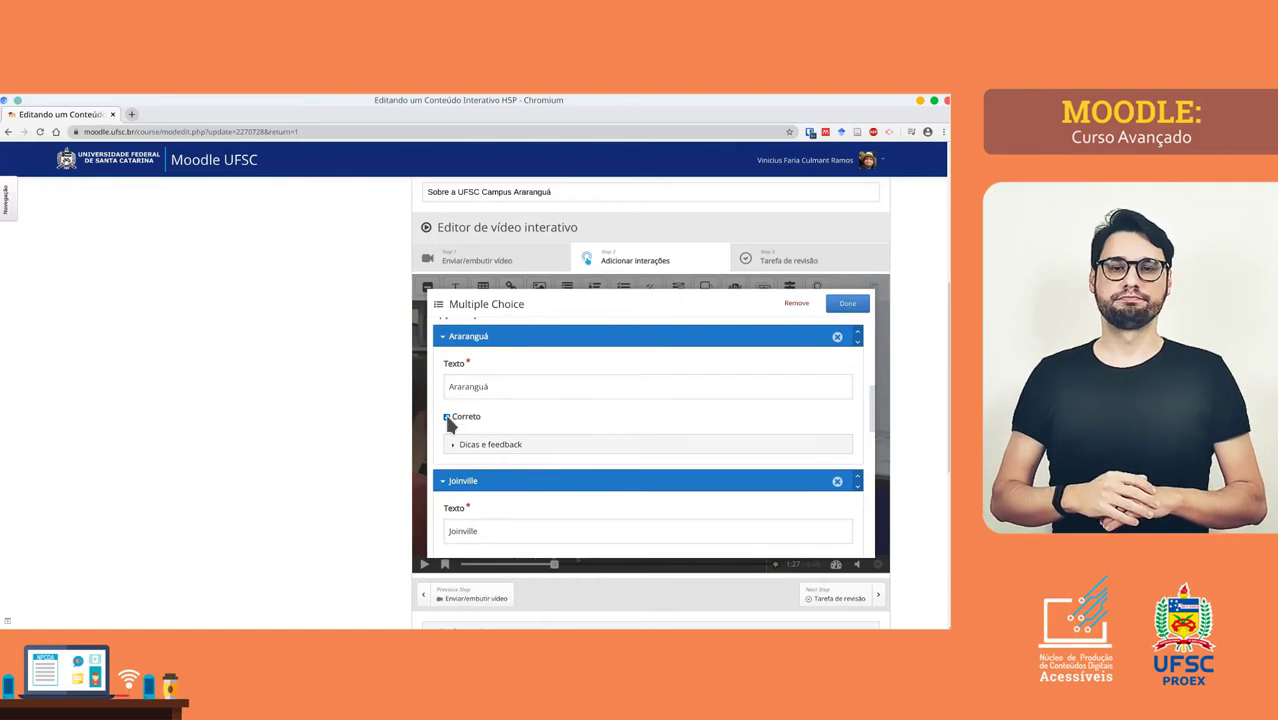
scroll(447, 424, "down", 3)
left_click(447, 426)
- Add a second score range to the overall feedback and give the 0–50% range the feedback "Você não sabe nada da UFSC"
scroll(554, 399, "down", 1)
scroll(558, 413, "down", 6)
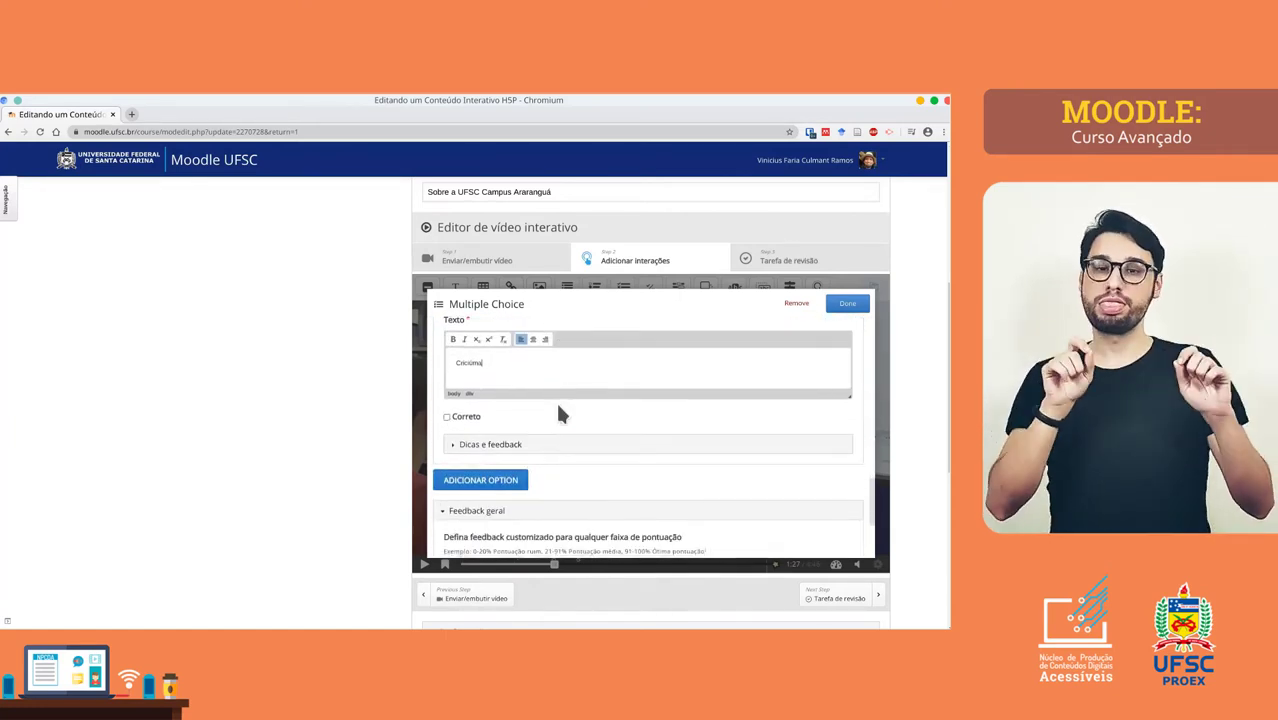
scroll(560, 413, "down", 3)
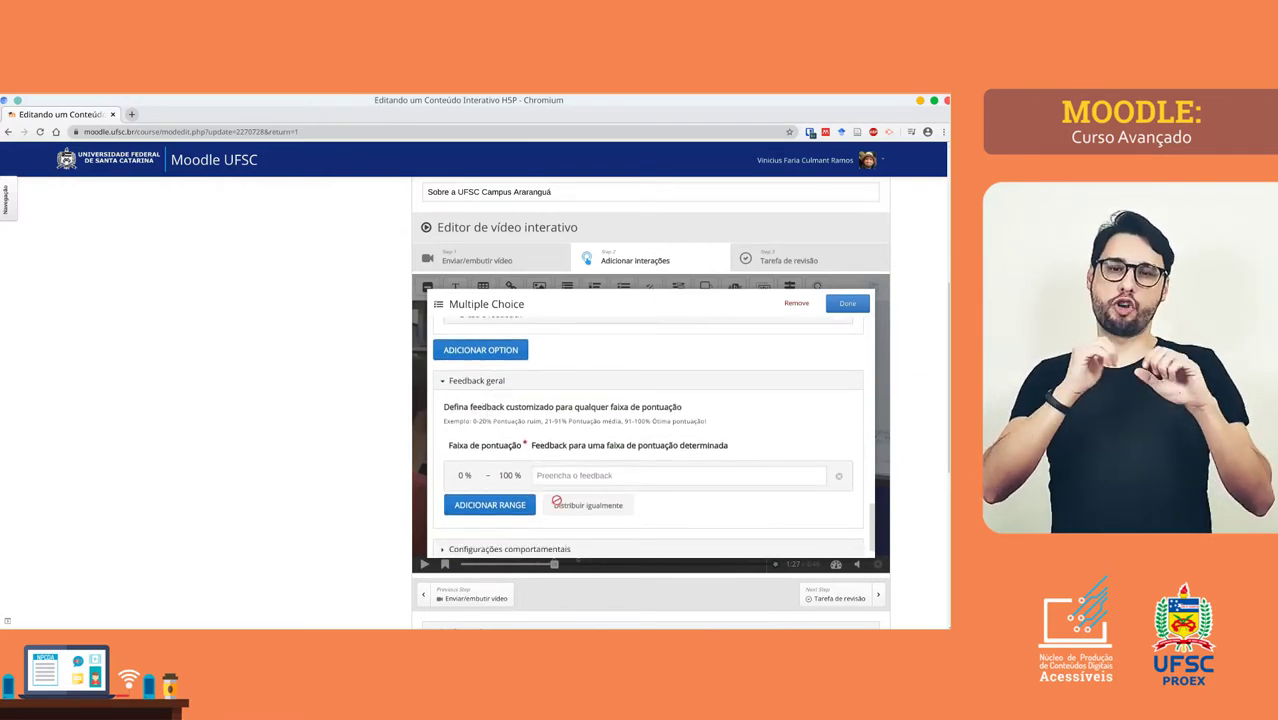
left_click(512, 497)
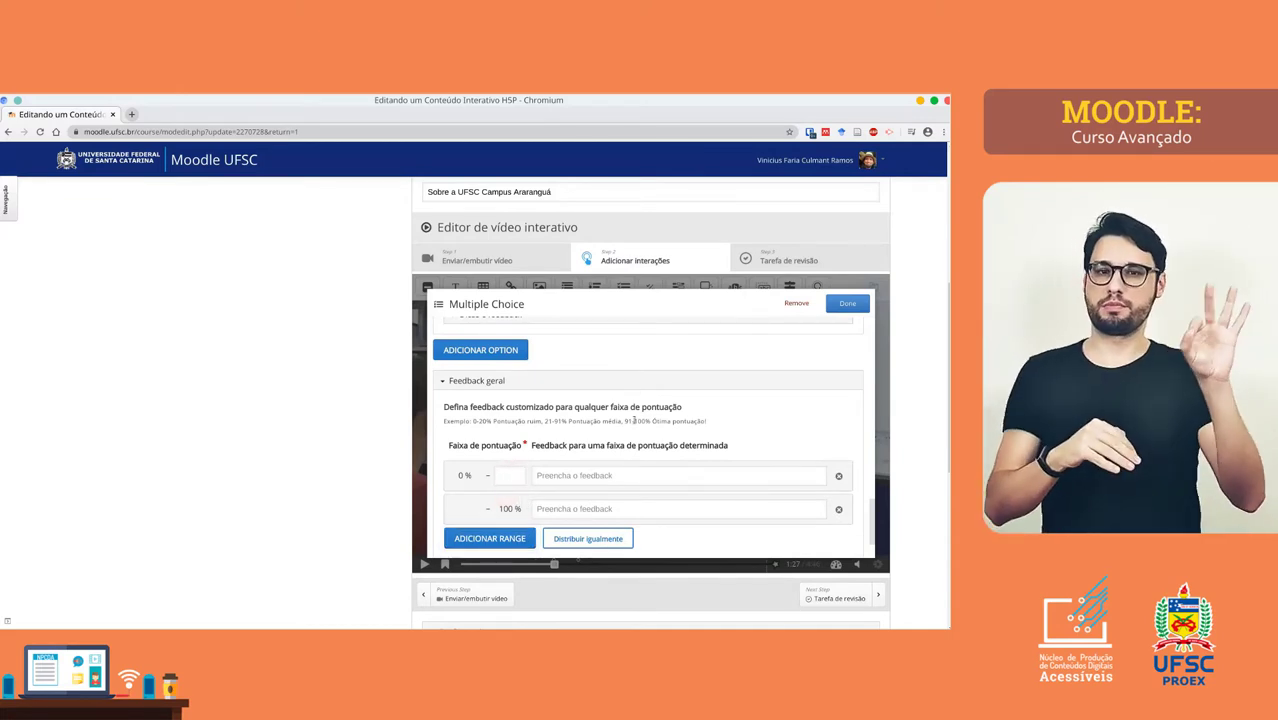
type("50")
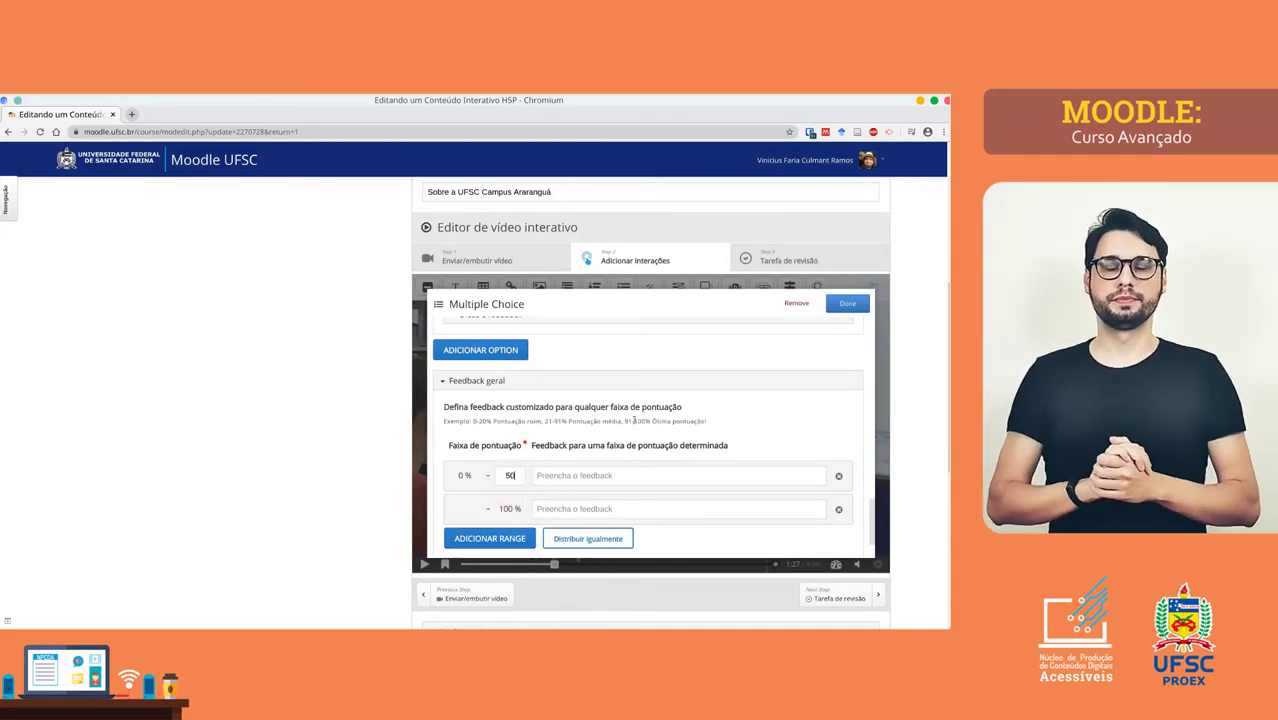
left_click(636, 475)
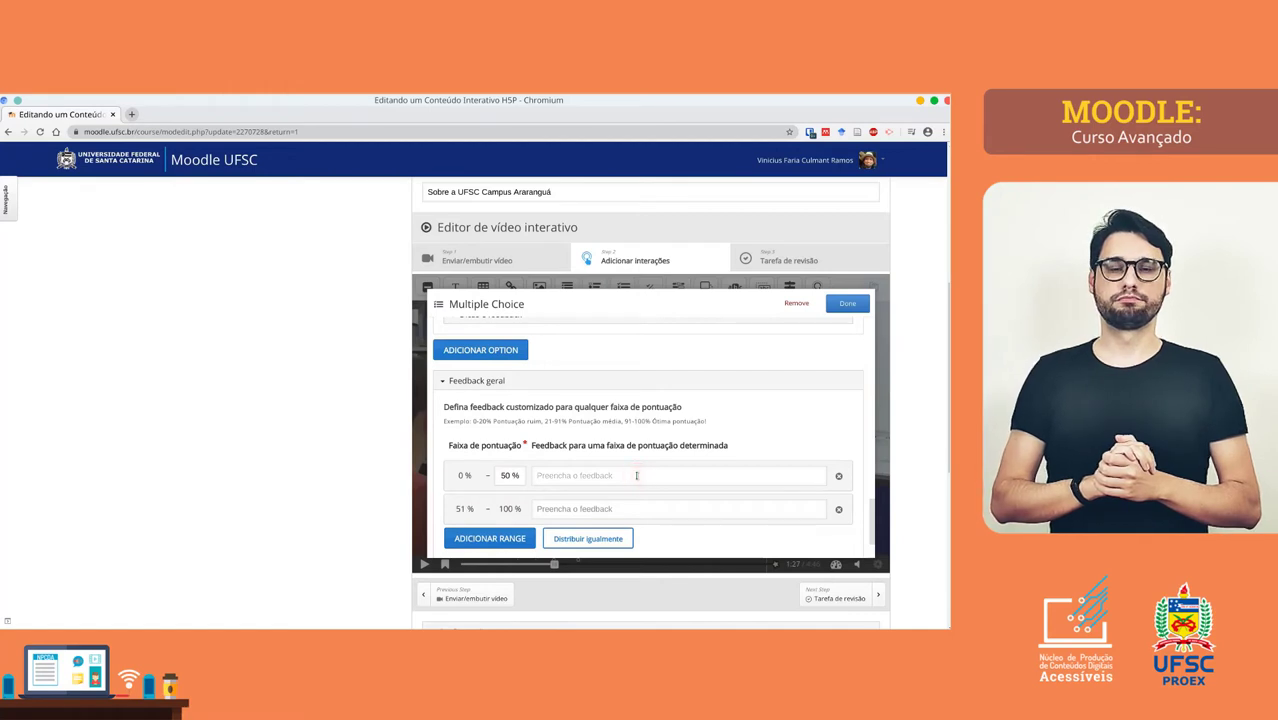
type("Você não sabi")
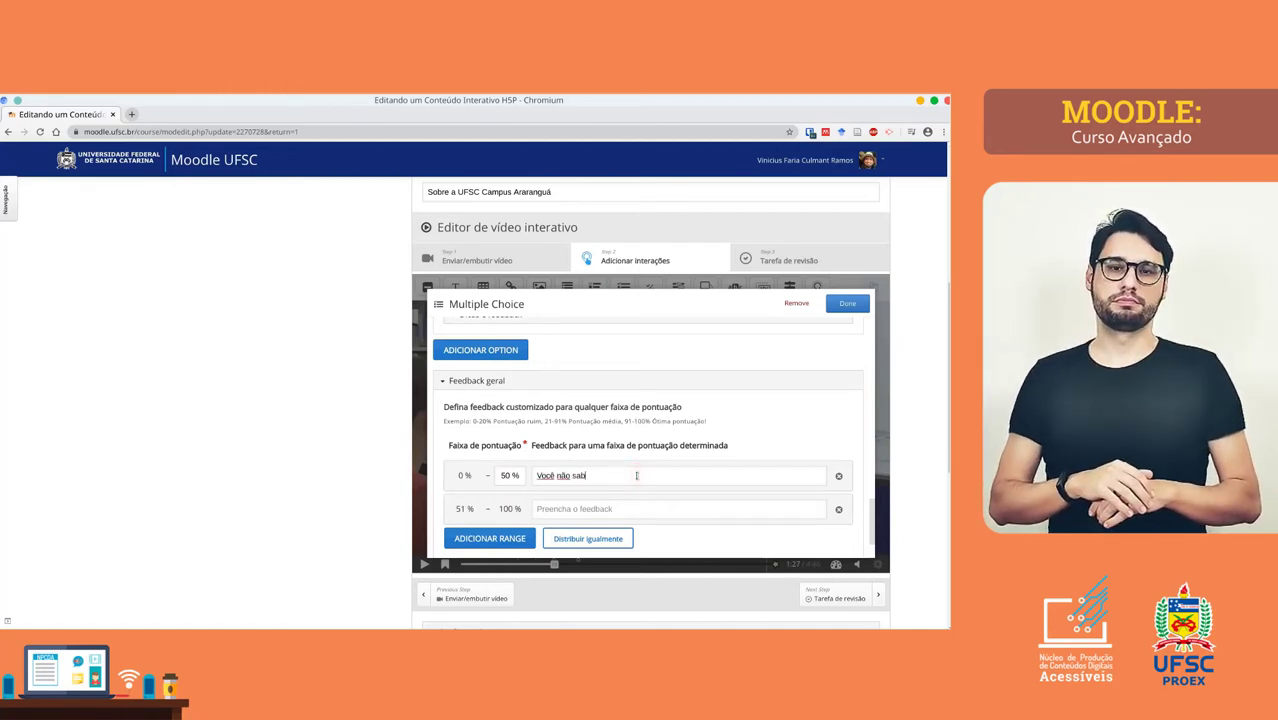
key("BackSpace")
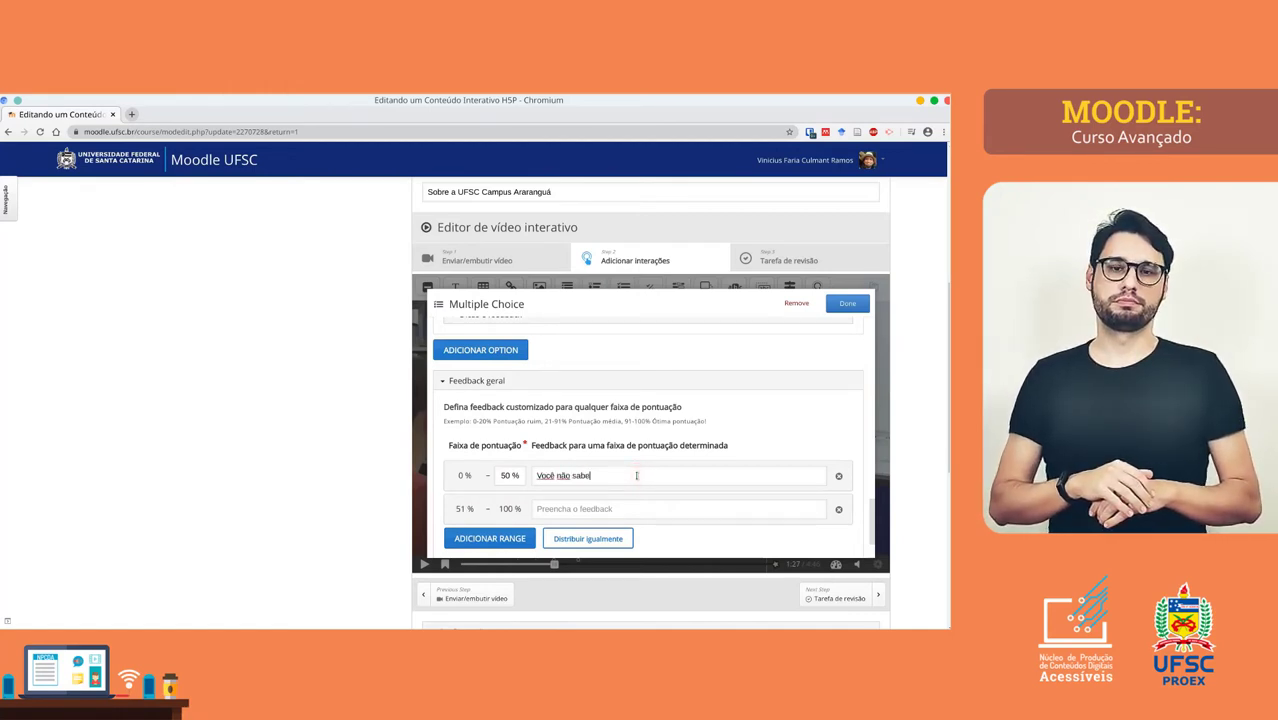
type("e nada da UFSC")
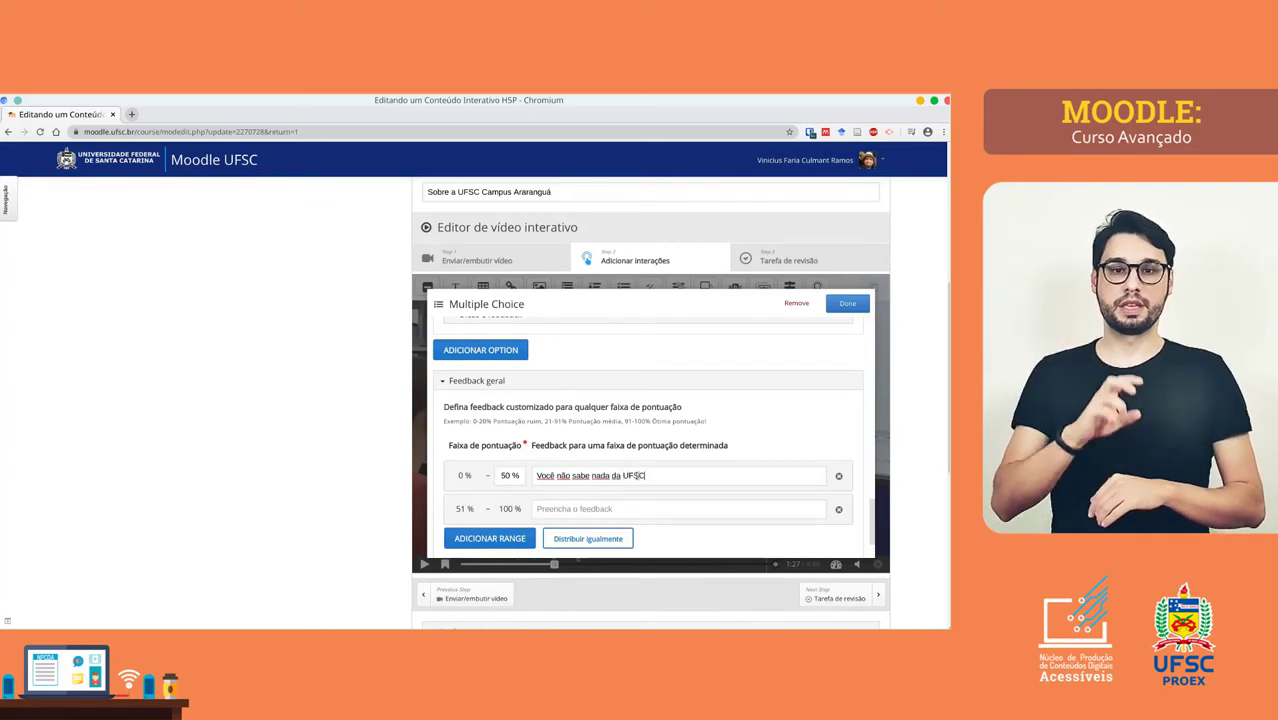
- Enter "Parabéns!" as the feedback for the 51–100% score range
left_click(579, 510)
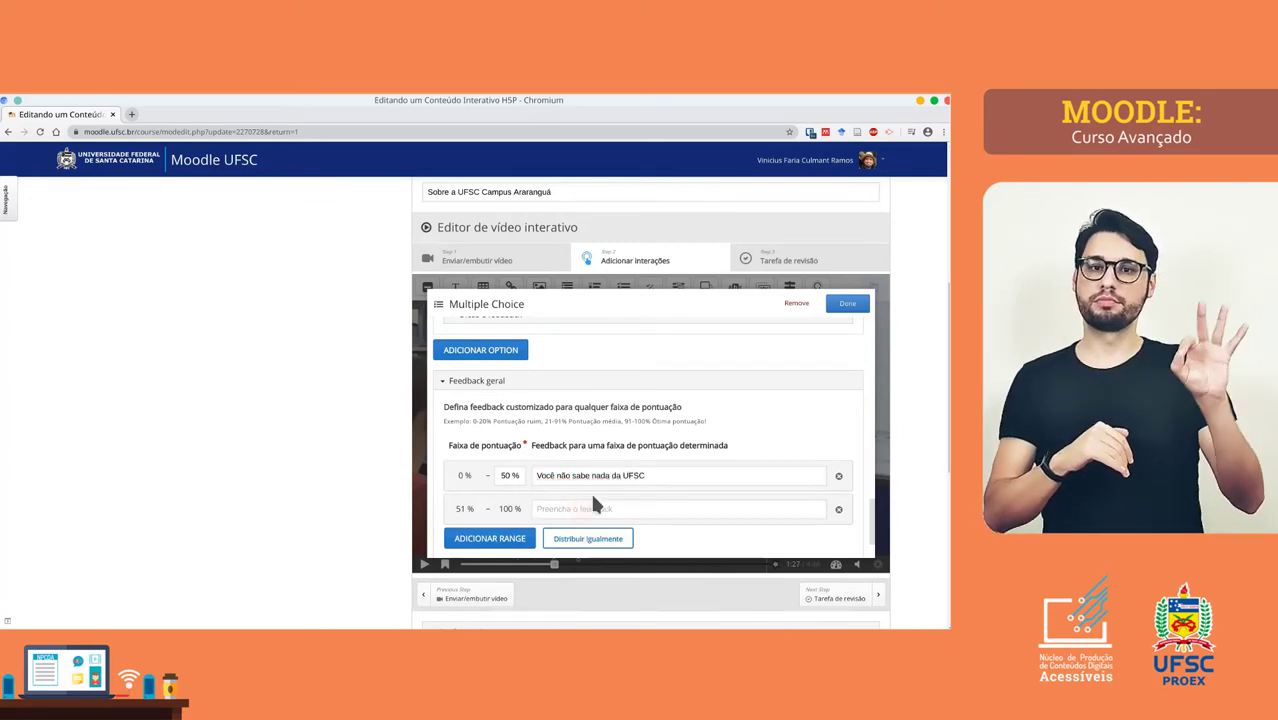
type("Parabéns")
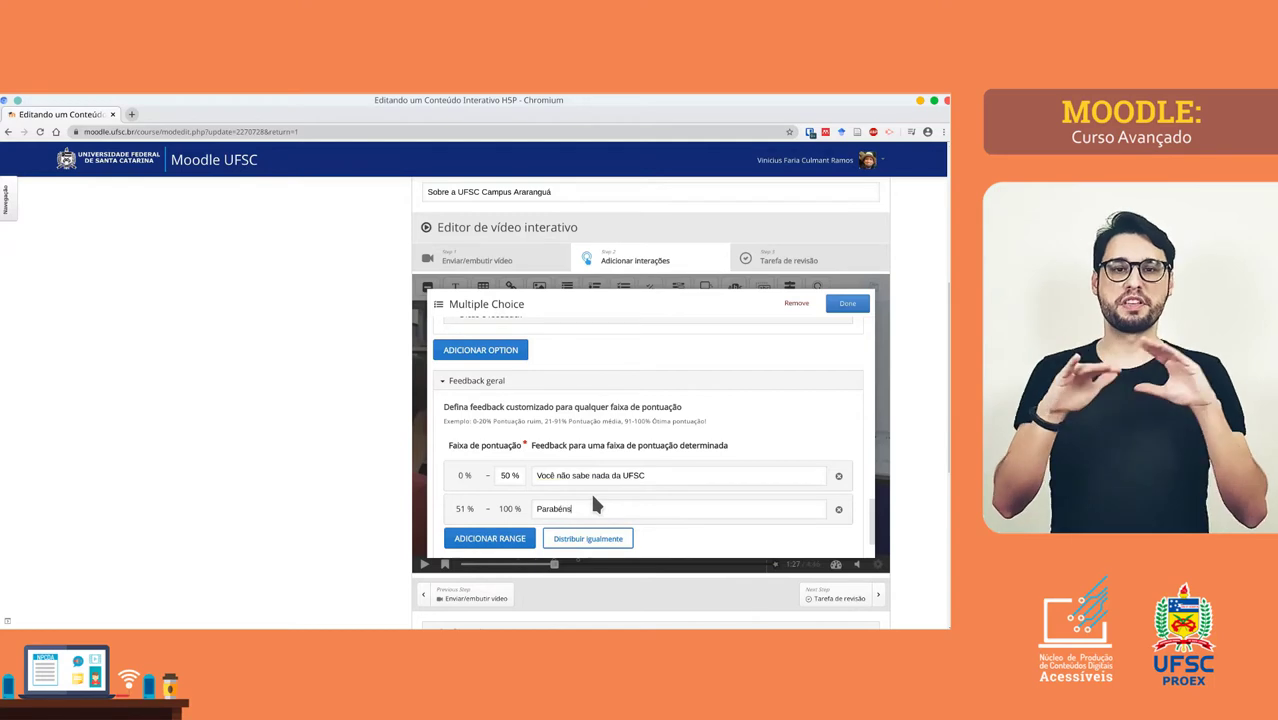
type("!")
- Examine the question's behavioural settings, including the retry and solution buttons, question types, answer randomisation and pass percentage, keeping the type at "Automático"
scroll(600, 500, "down", 1)
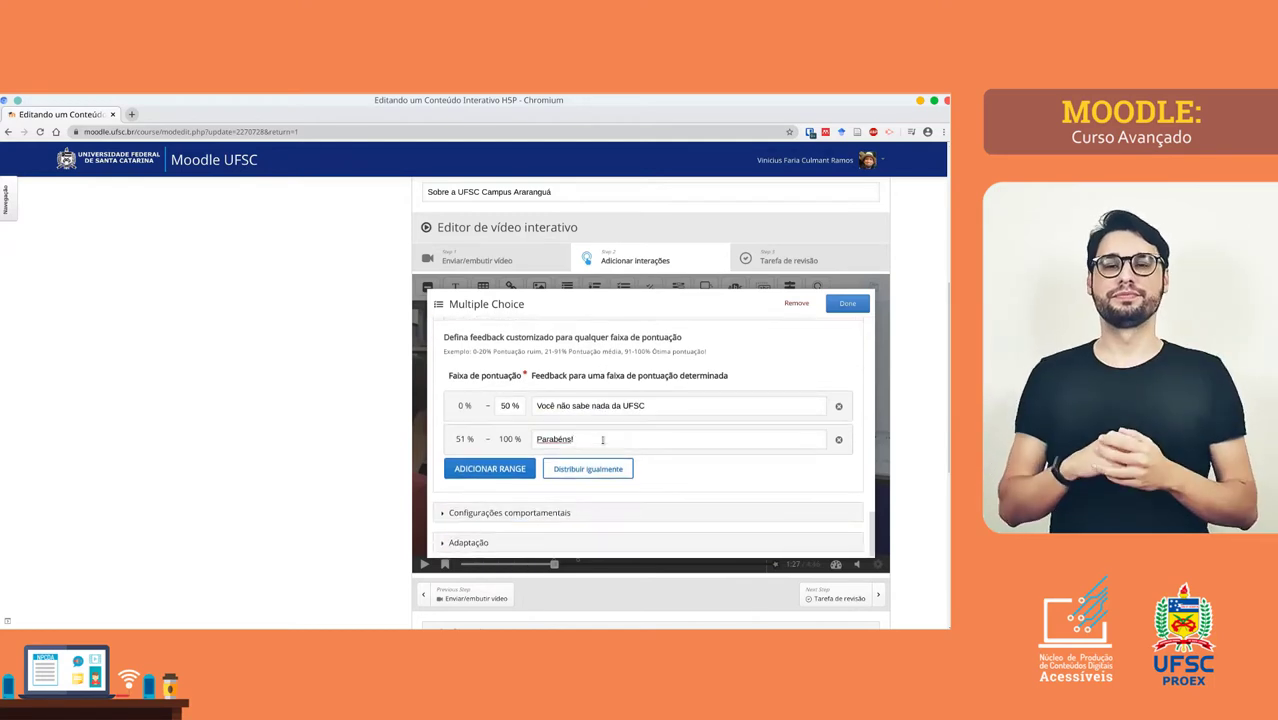
scroll(602, 439, "down", 1)
left_click(525, 486)
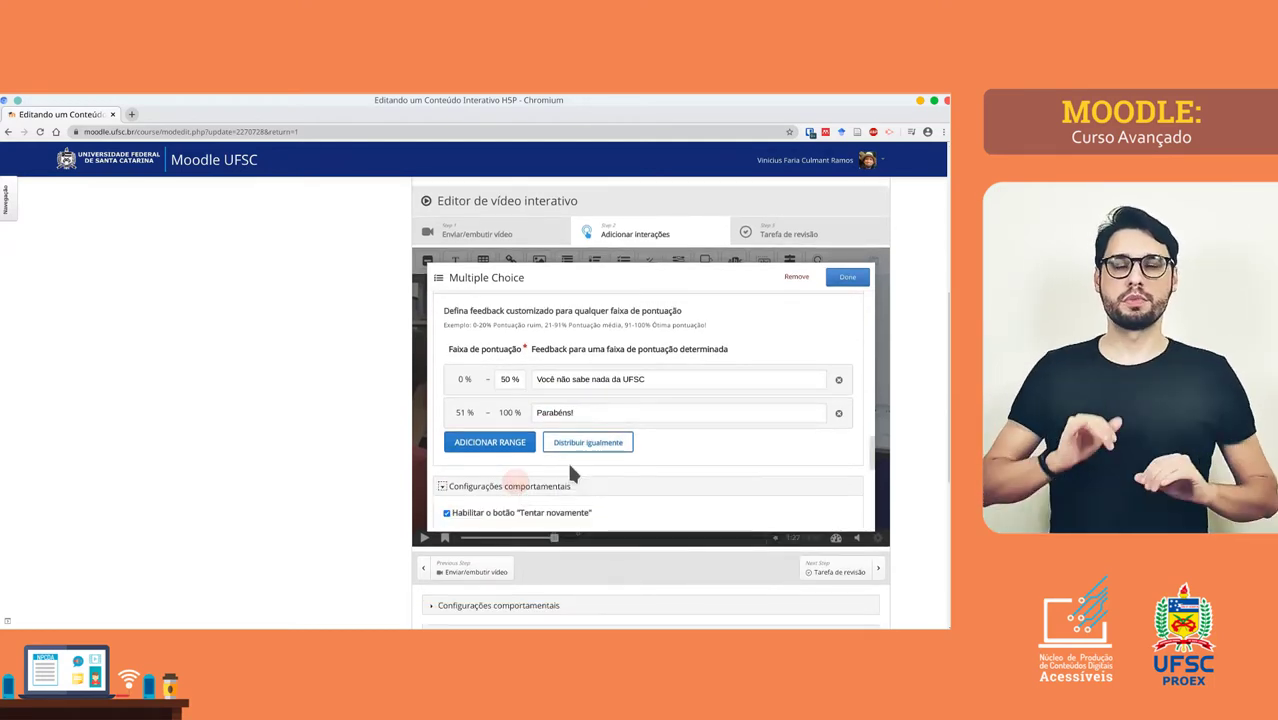
scroll(600, 458, "down", 2)
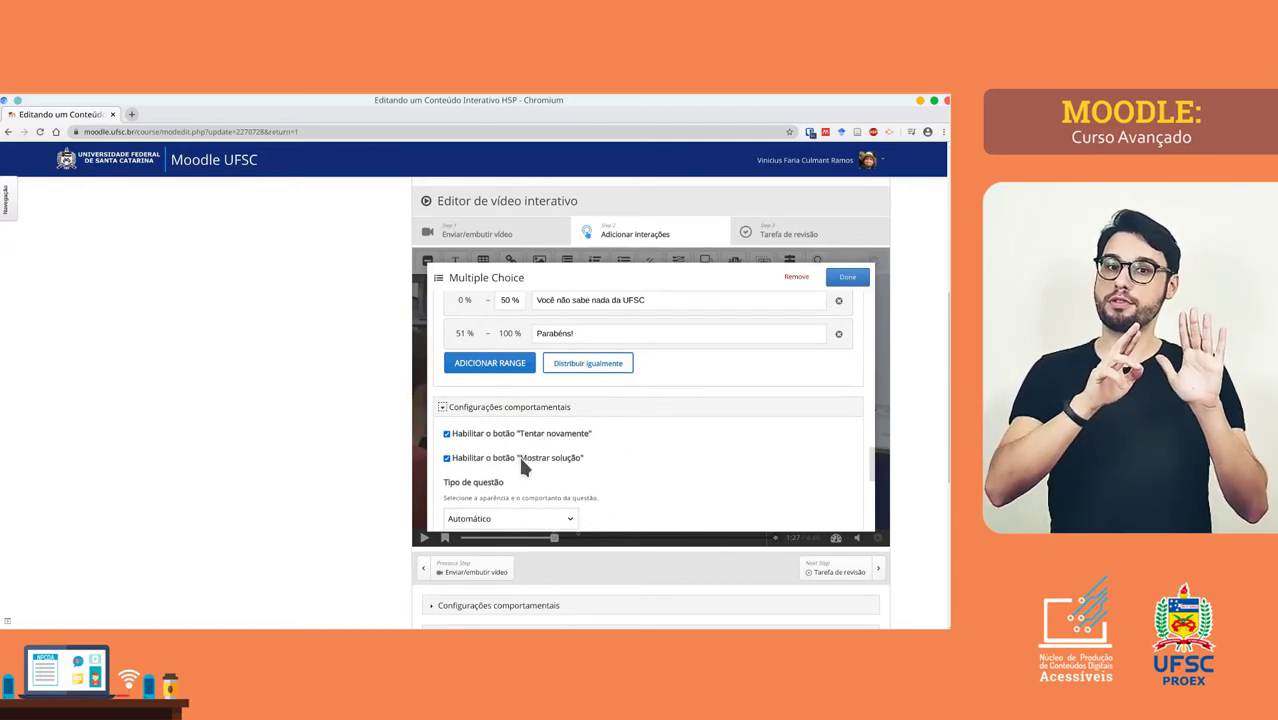
scroll(520, 460, "down", 4)
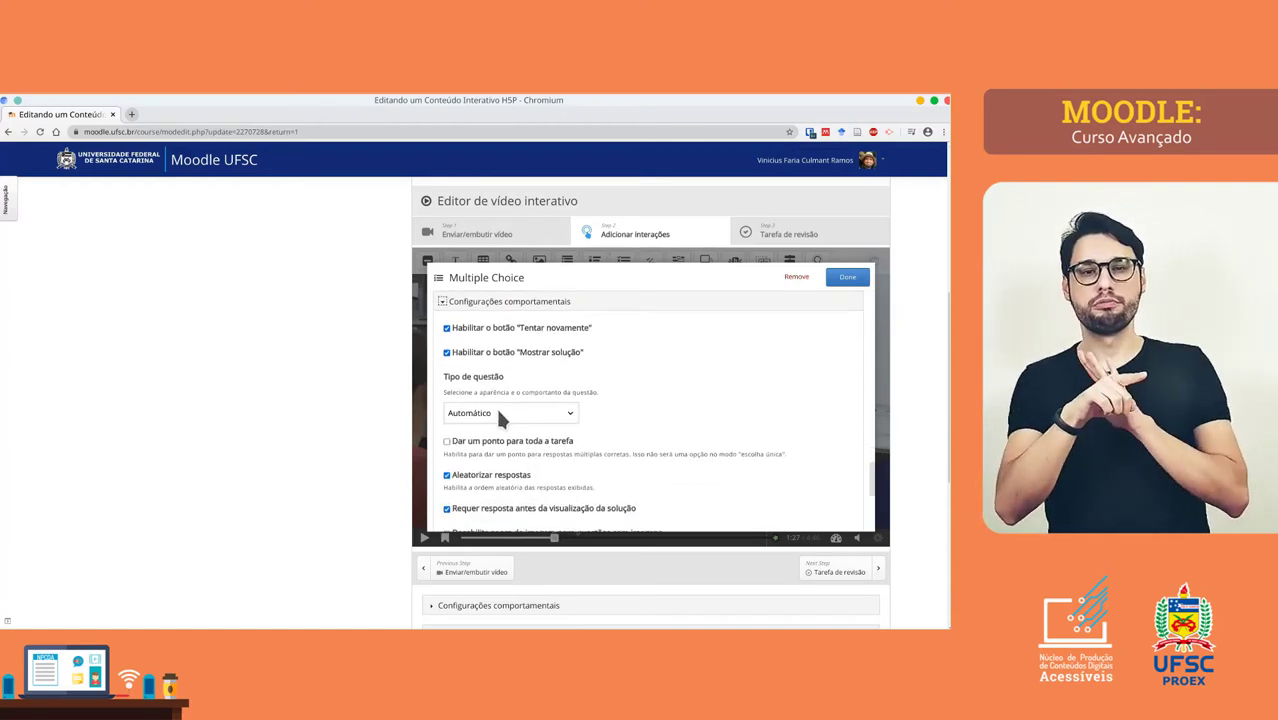
left_click(498, 413)
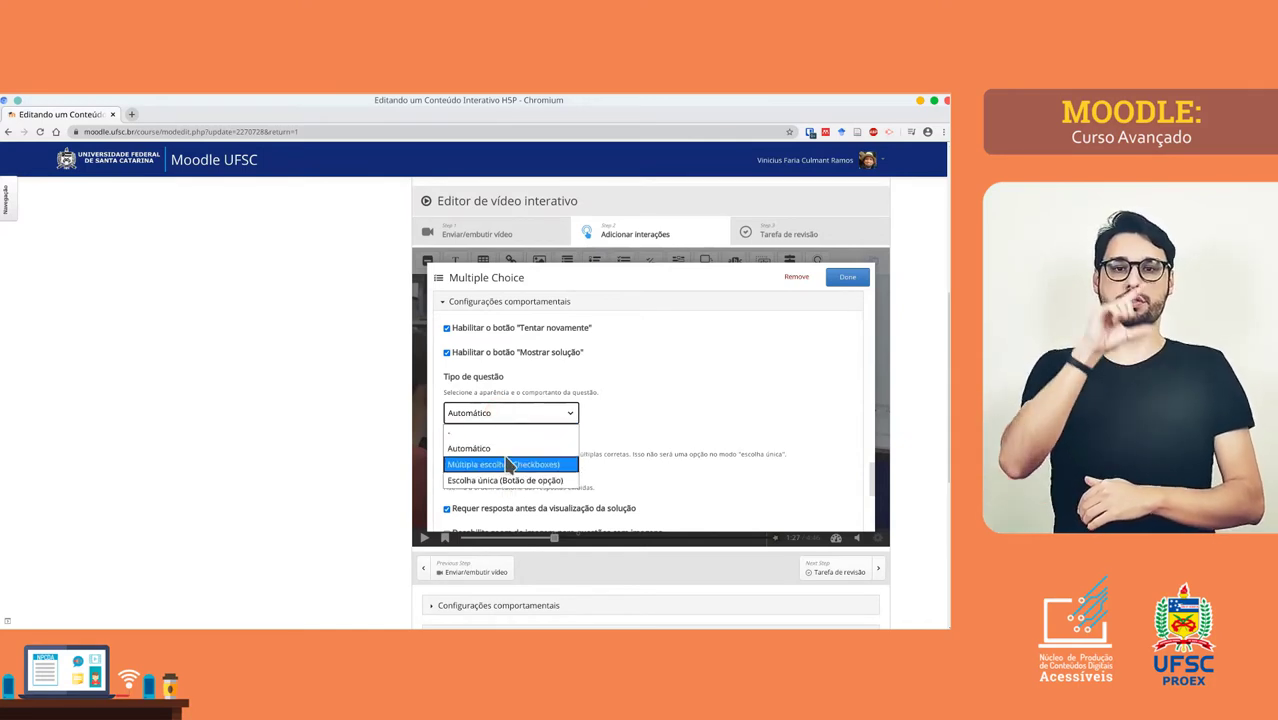
left_click(507, 449)
scroll(630, 395, "up", 5)
scroll(494, 362, "down", 5)
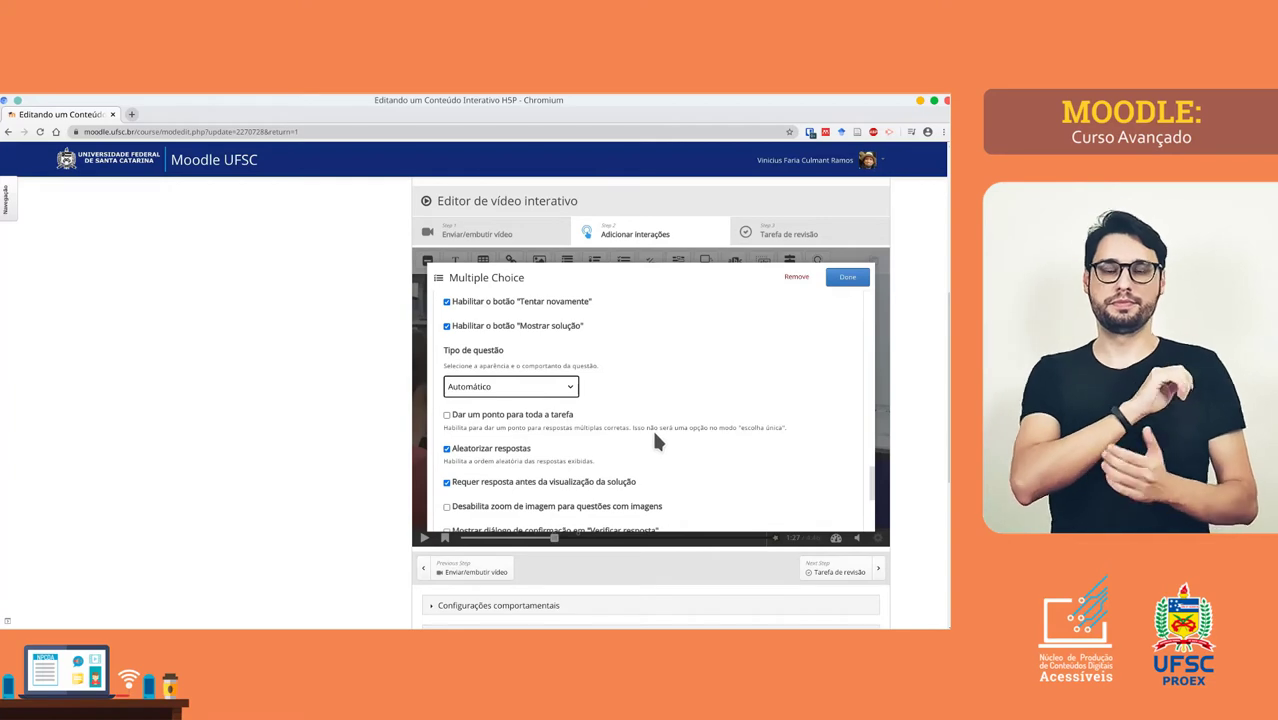
scroll(650, 428, "down", 1)
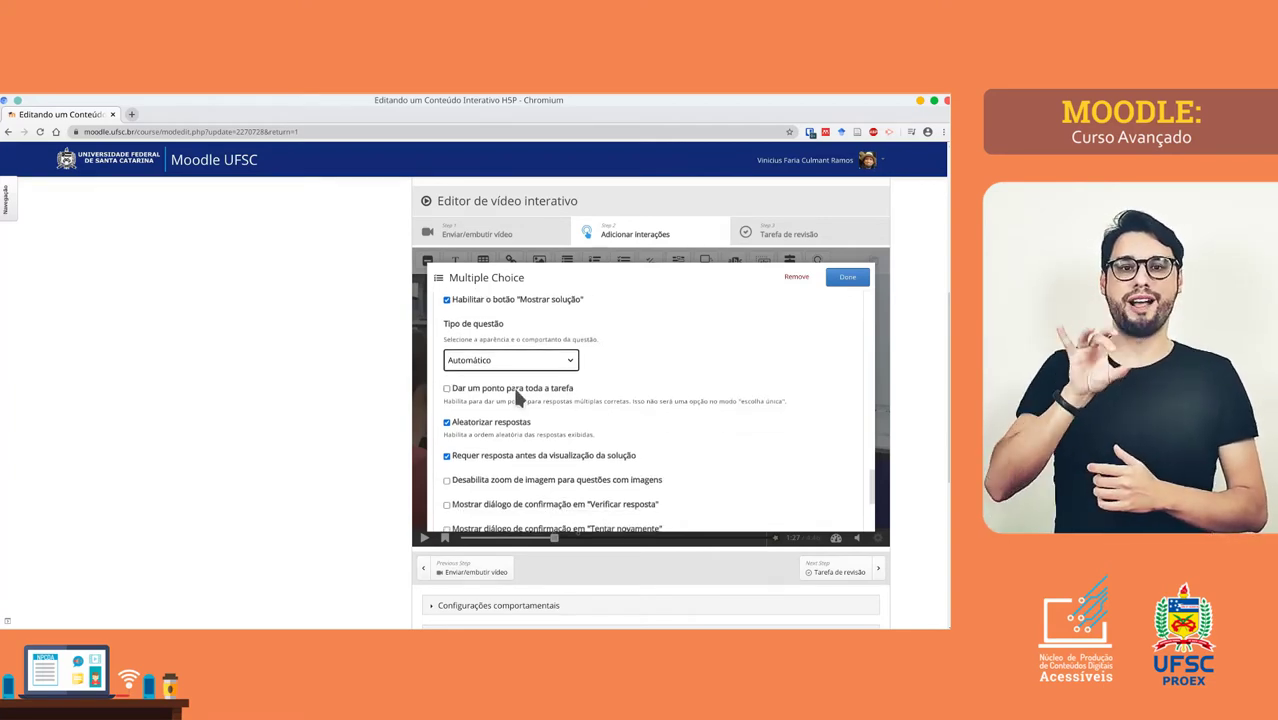
scroll(546, 405, "down", 3)
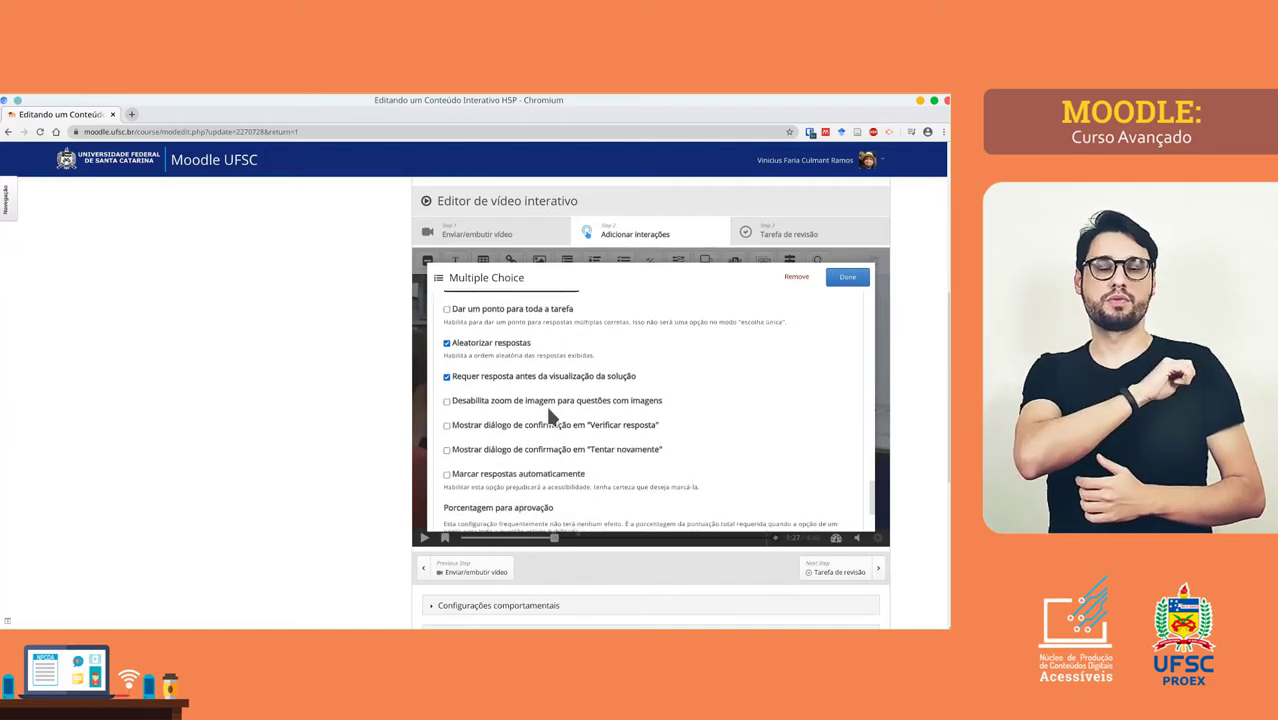
scroll(550, 418, "down", 1)
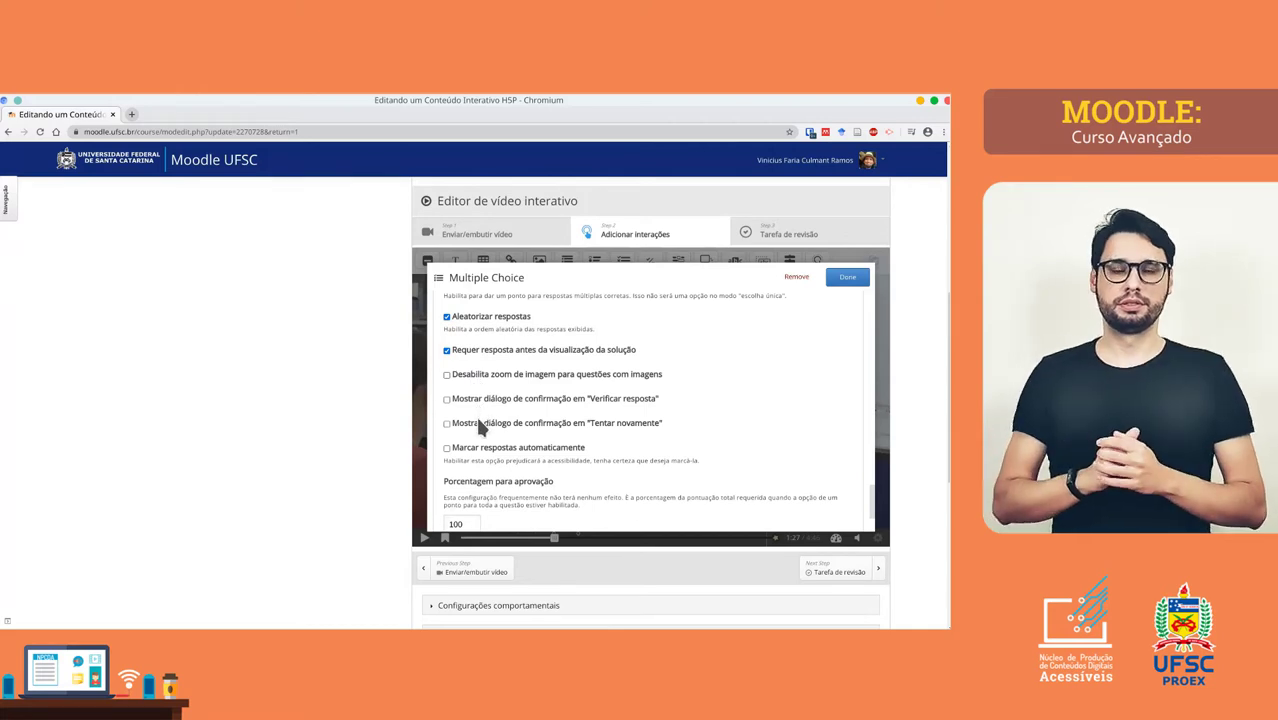
scroll(476, 418, "down", 1)
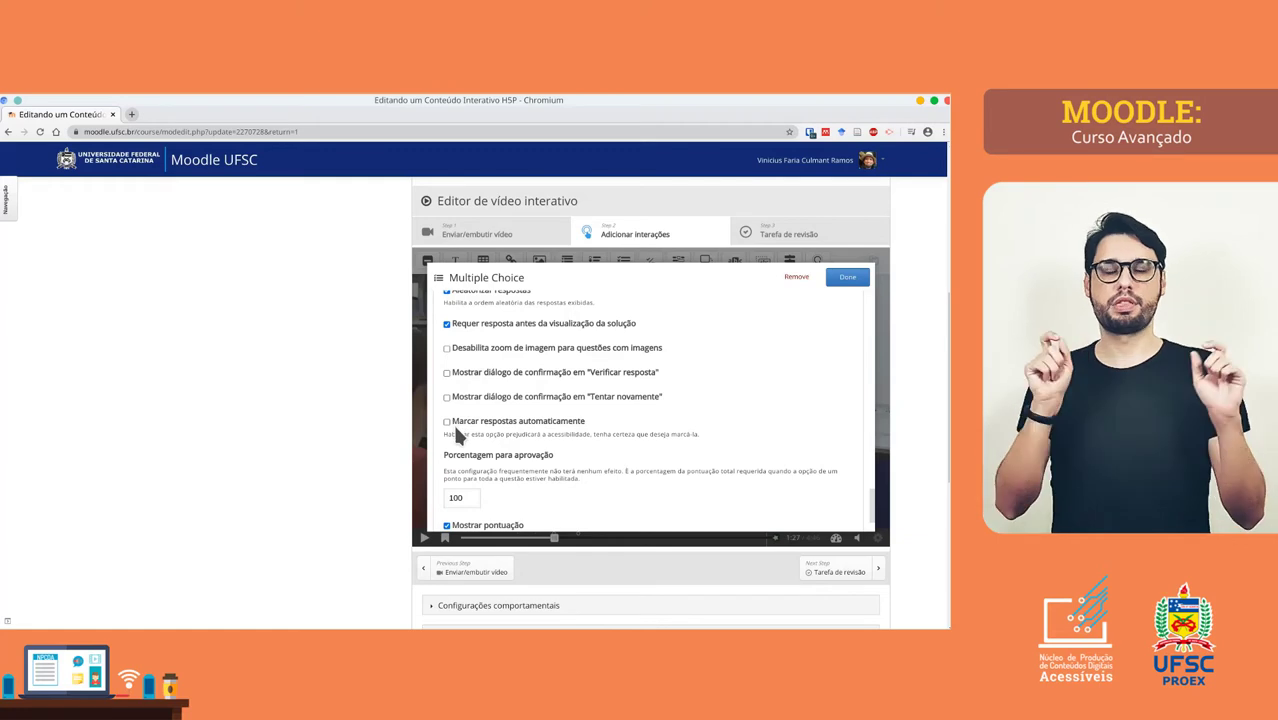
scroll(460, 430, "down", 3)
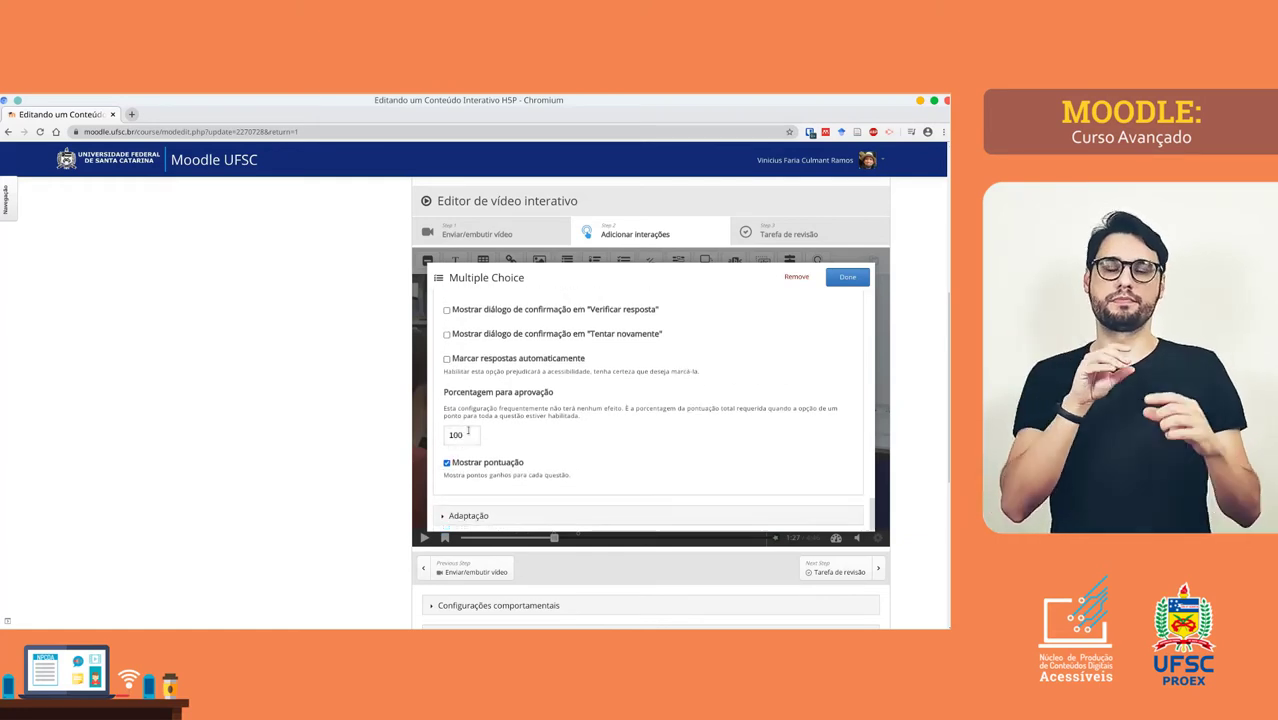
- Examine the question's adaptivity settings for all-correct answers: the time to jump to, the message and the seek button label
left_click(486, 517)
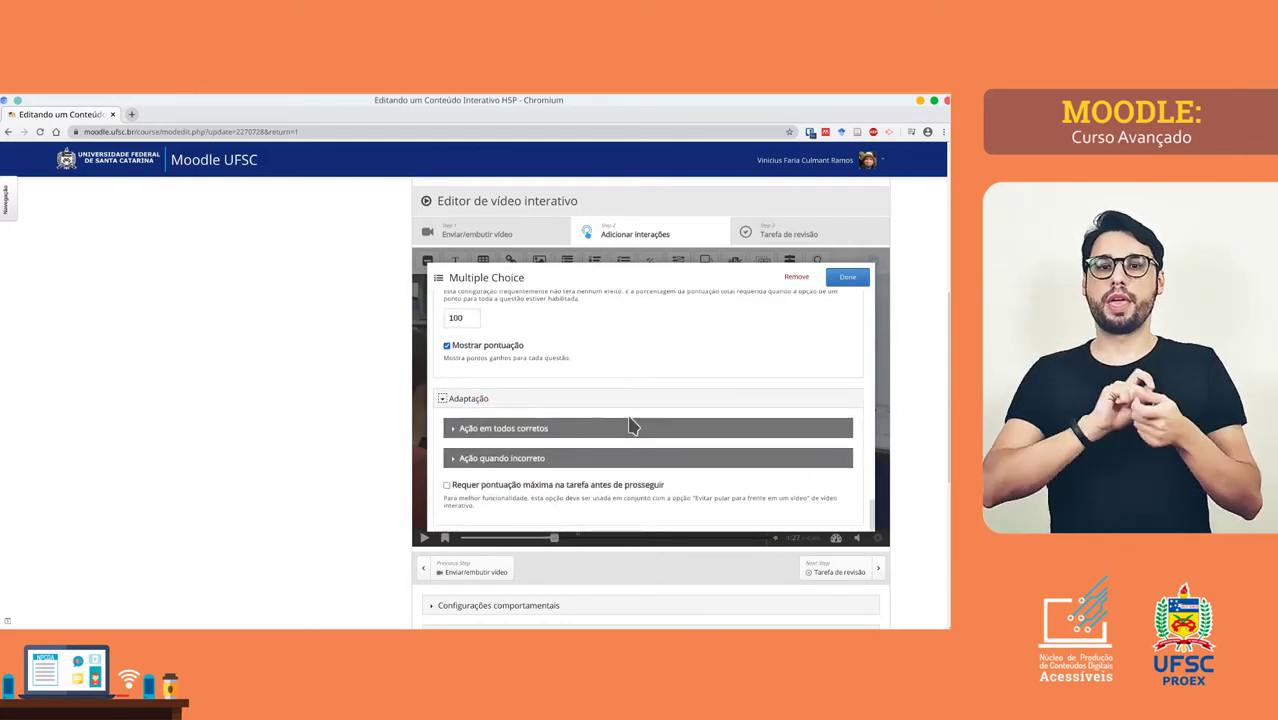
left_click(495, 430)
scroll(560, 436, "down", 2)
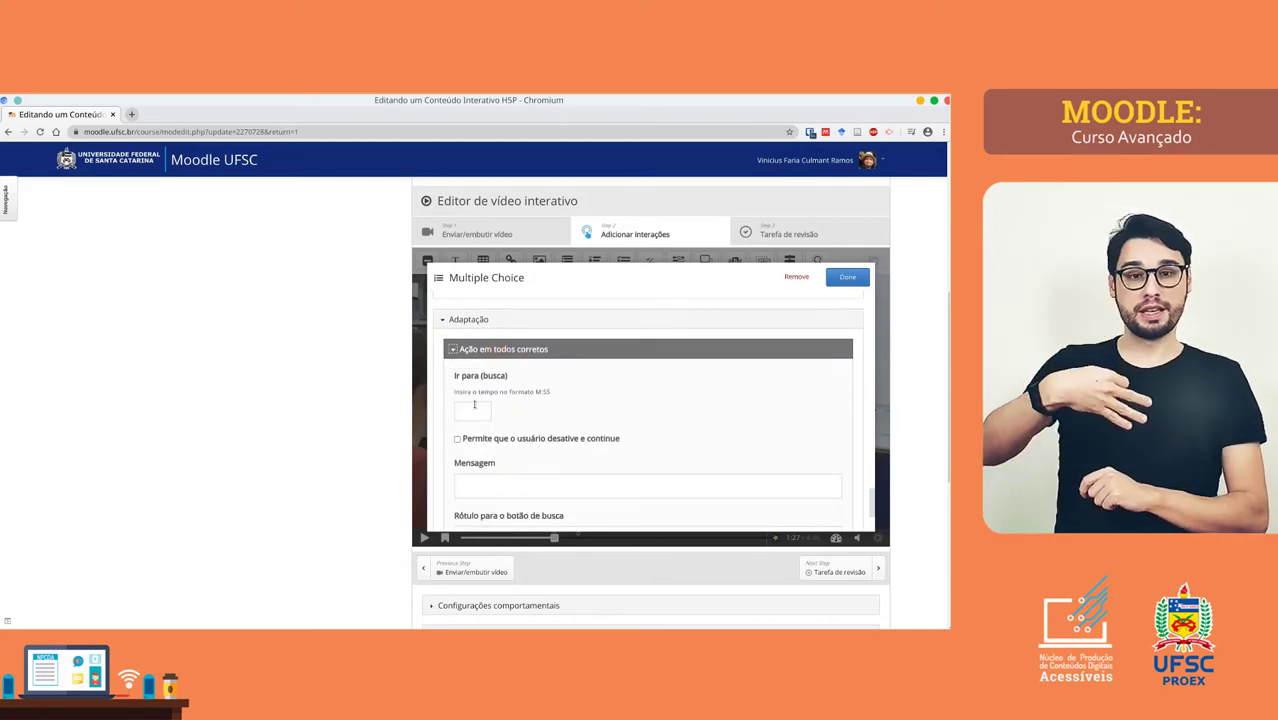
left_click(474, 410)
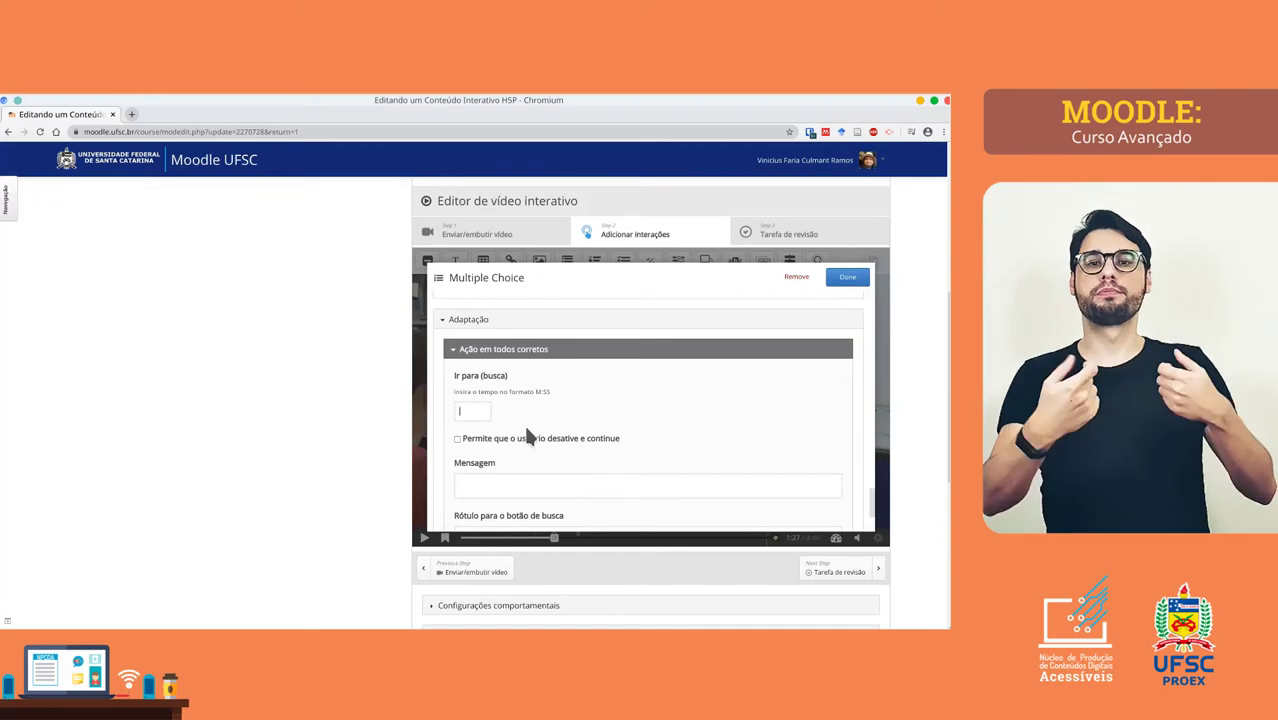
scroll(525, 437, "down", 1)
left_click(501, 406)
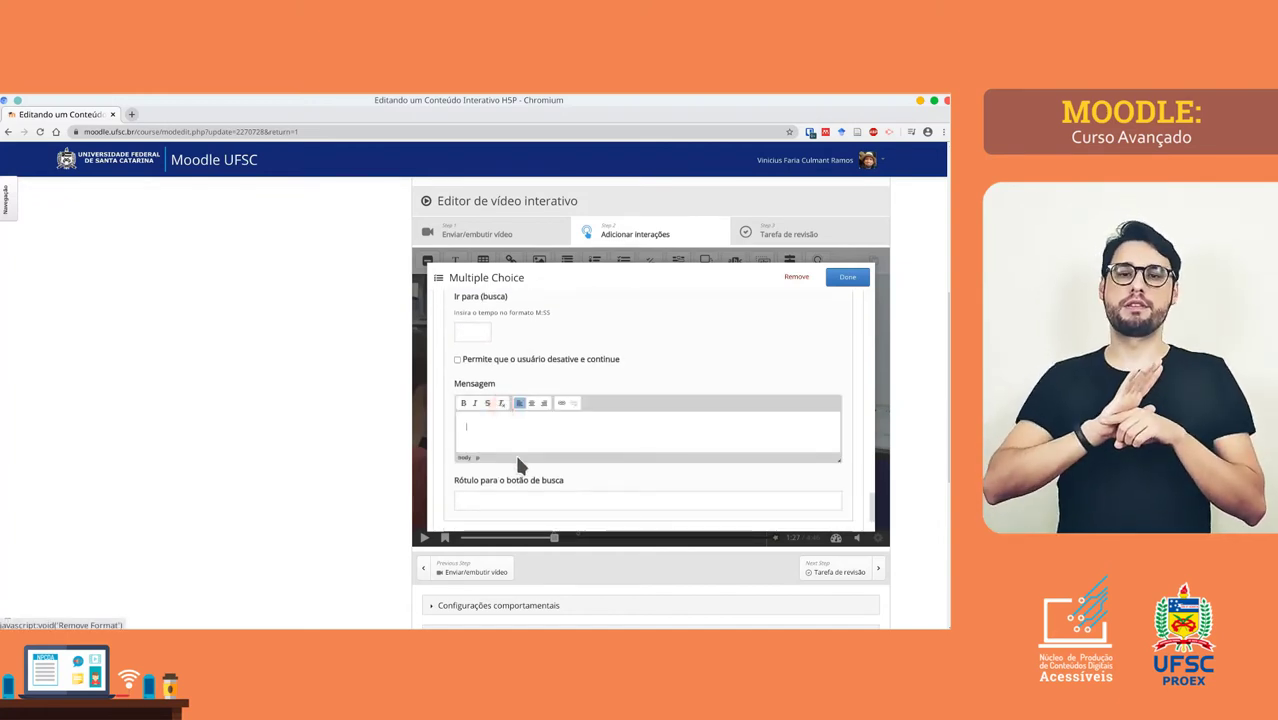
scroll(518, 464, "down", 1)
left_click(510, 415)
scroll(560, 400, "down", 2)
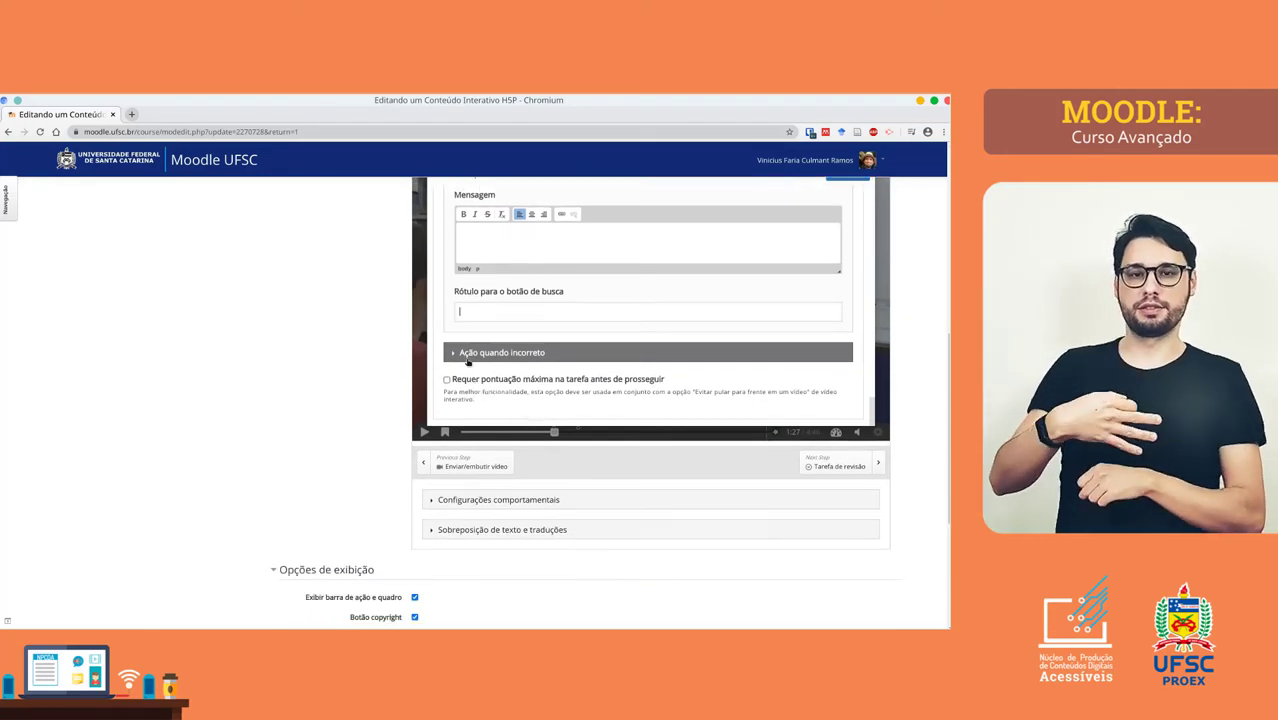
- Examine the adaptivity settings for incorrect answers and the option that requires full score before proceeding
left_click(470, 356)
scroll(560, 365, "down", 1)
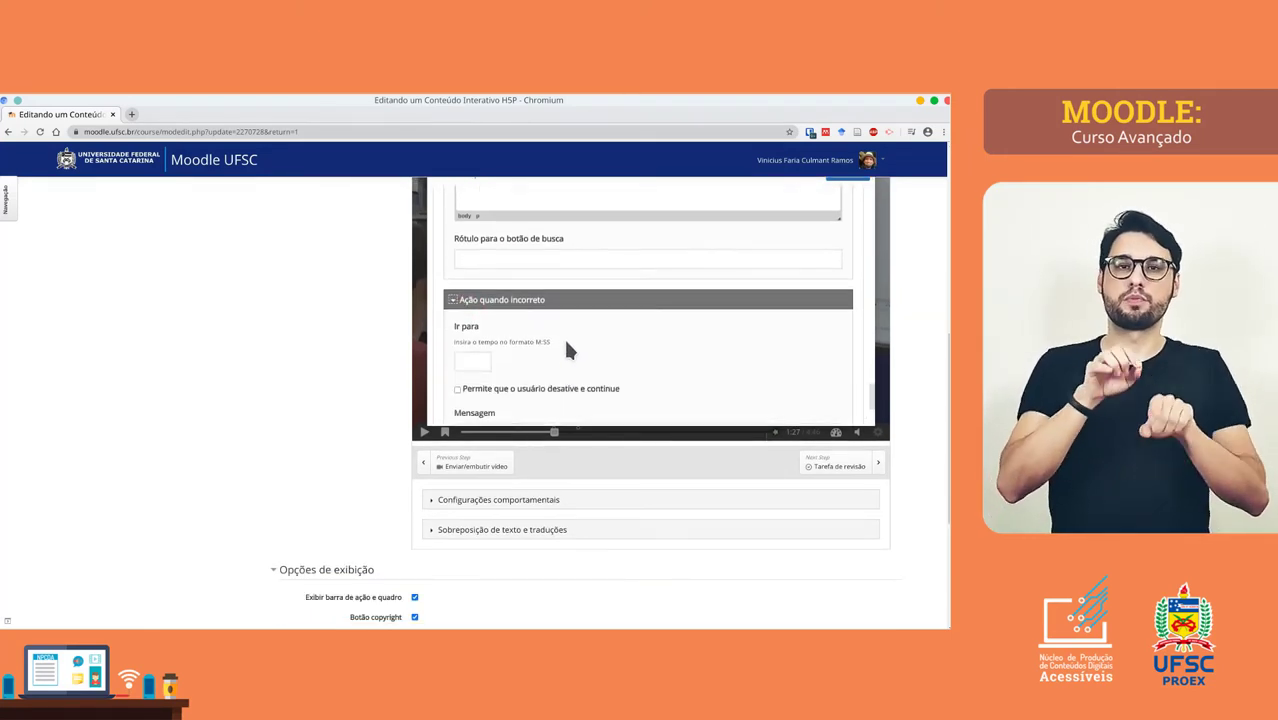
left_click(475, 356)
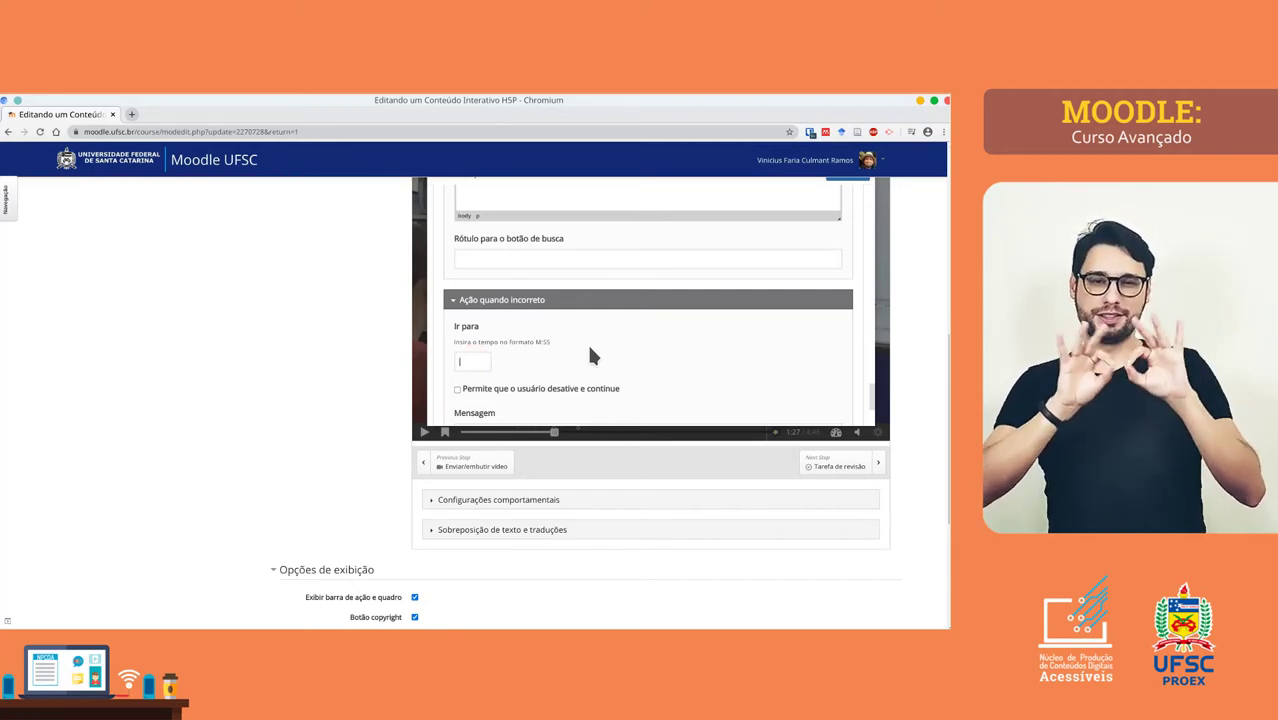
scroll(590, 355, "down", 1)
scroll(577, 332, "down", 2)
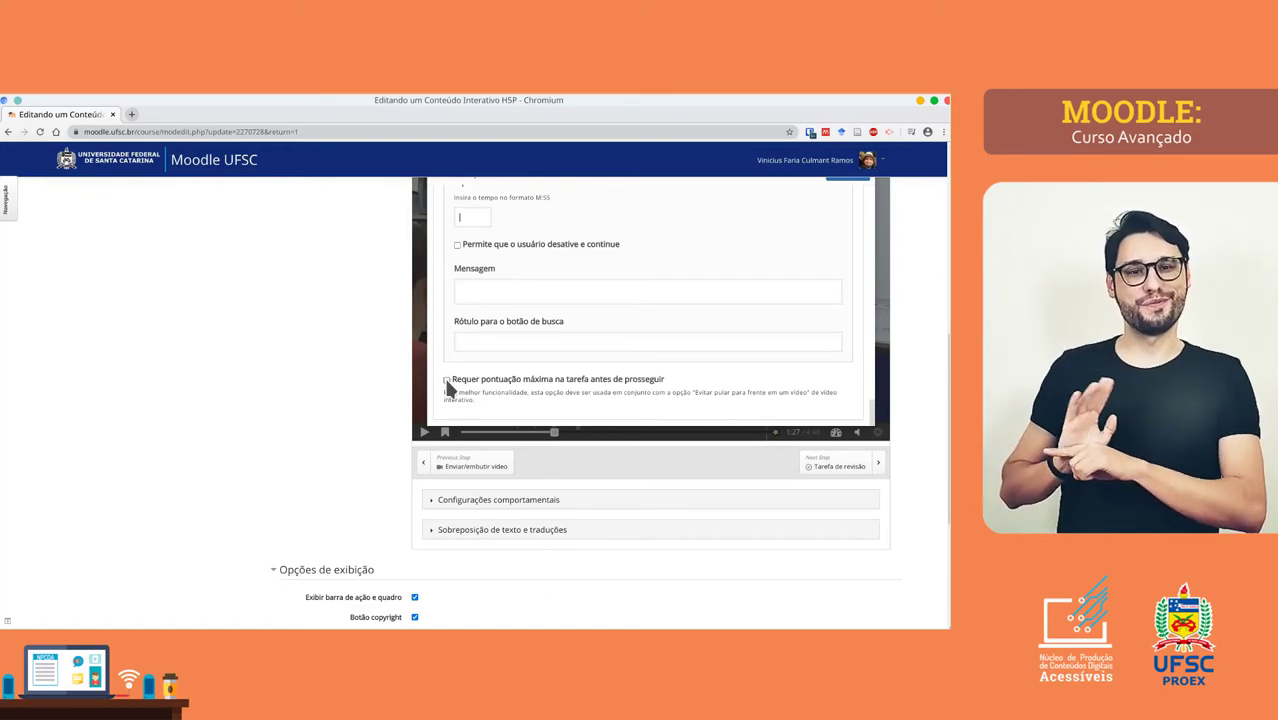
scroll(482, 377, "up", 2)
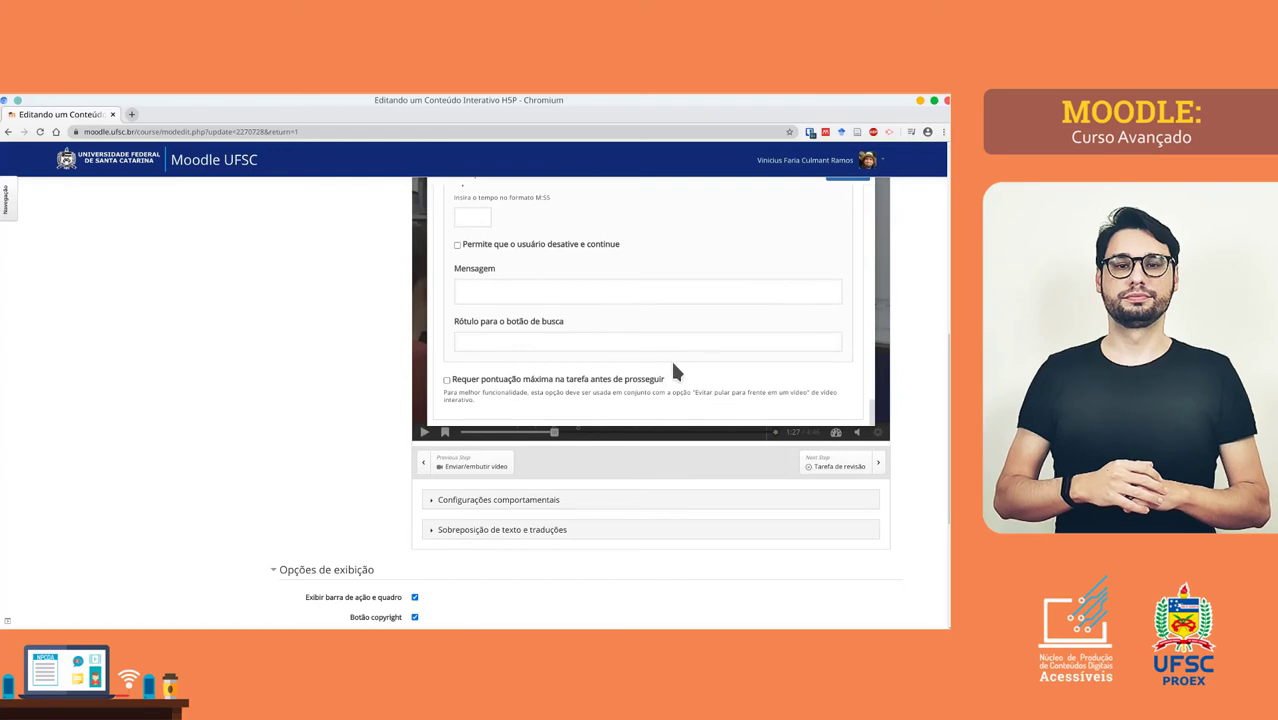
- Finish editing the multiple-choice question and move its "Clique aqui para responder a uma pergunta" marker to the upper-left area of the video frame
scroll(662, 370, "up", 10)
scroll(649, 368, "up", 10)
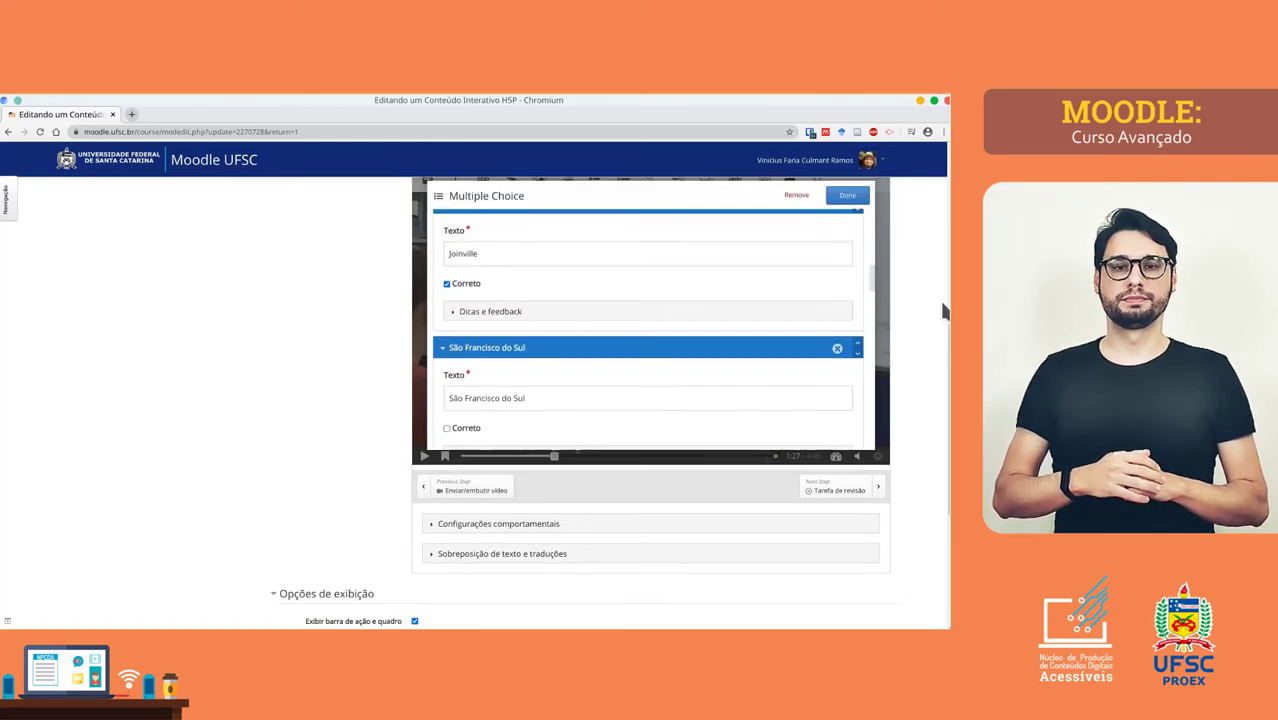
scroll(943, 312, "up", 3)
scroll(748, 438, "up", 5)
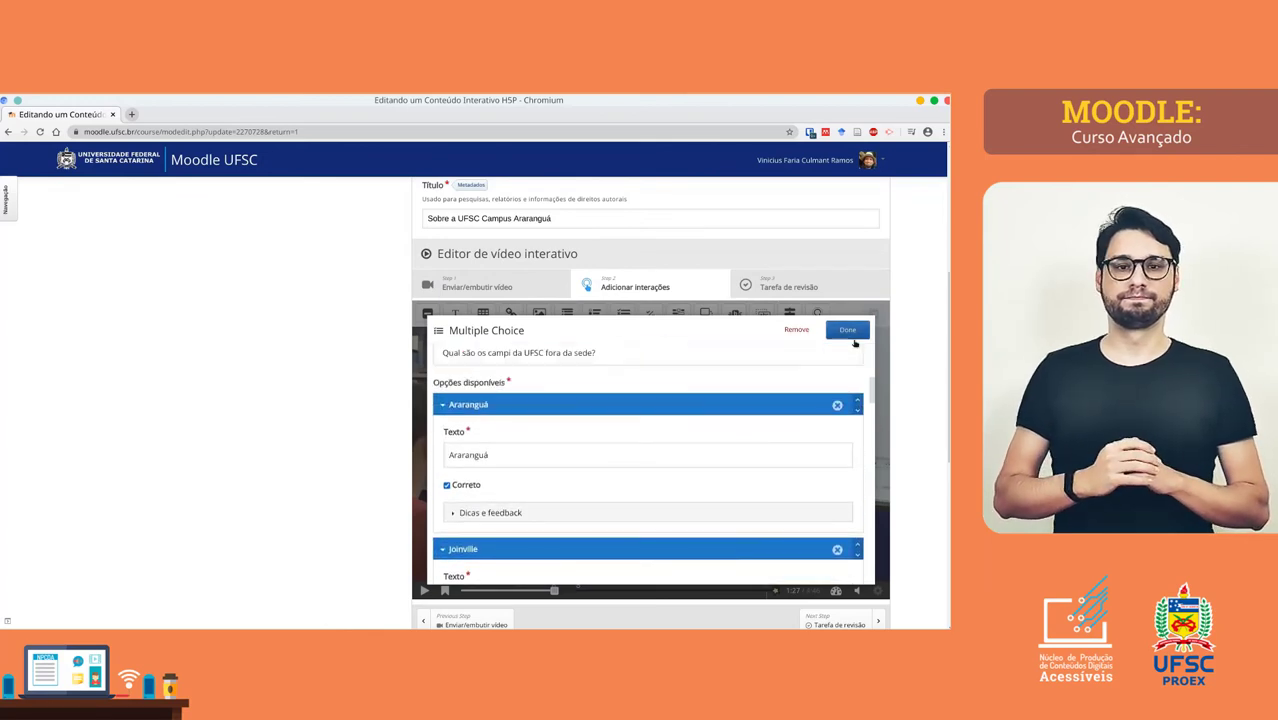
left_click(847, 330)
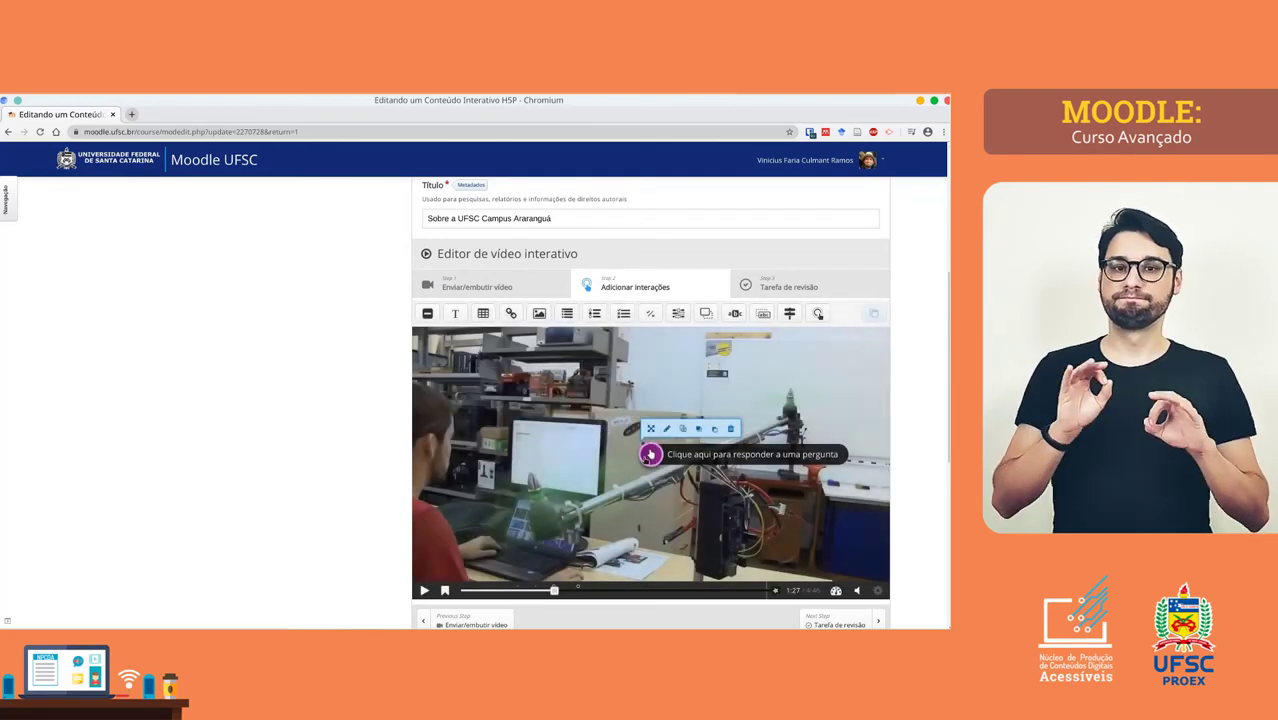
left_click_drag(651, 455, 467, 367)
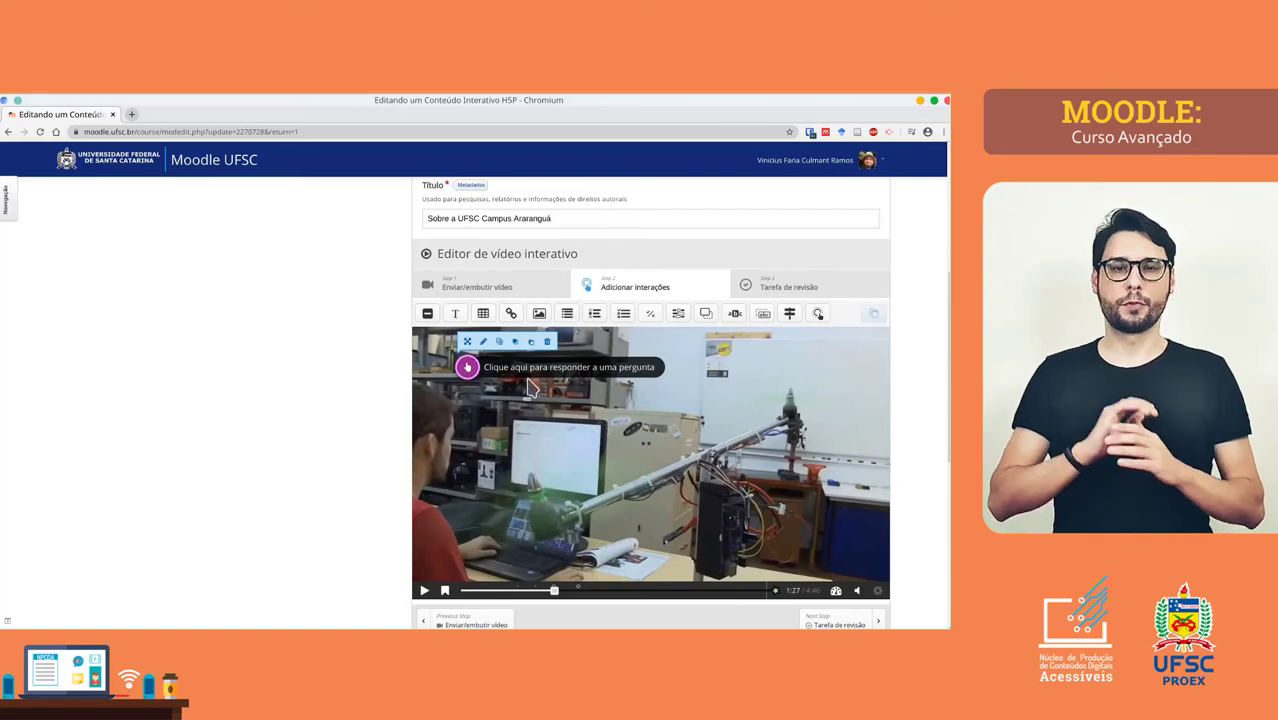
- Save the interactive video activity and display it
scroll(831, 411, "down", 3)
scroll(831, 411, "down", 4)
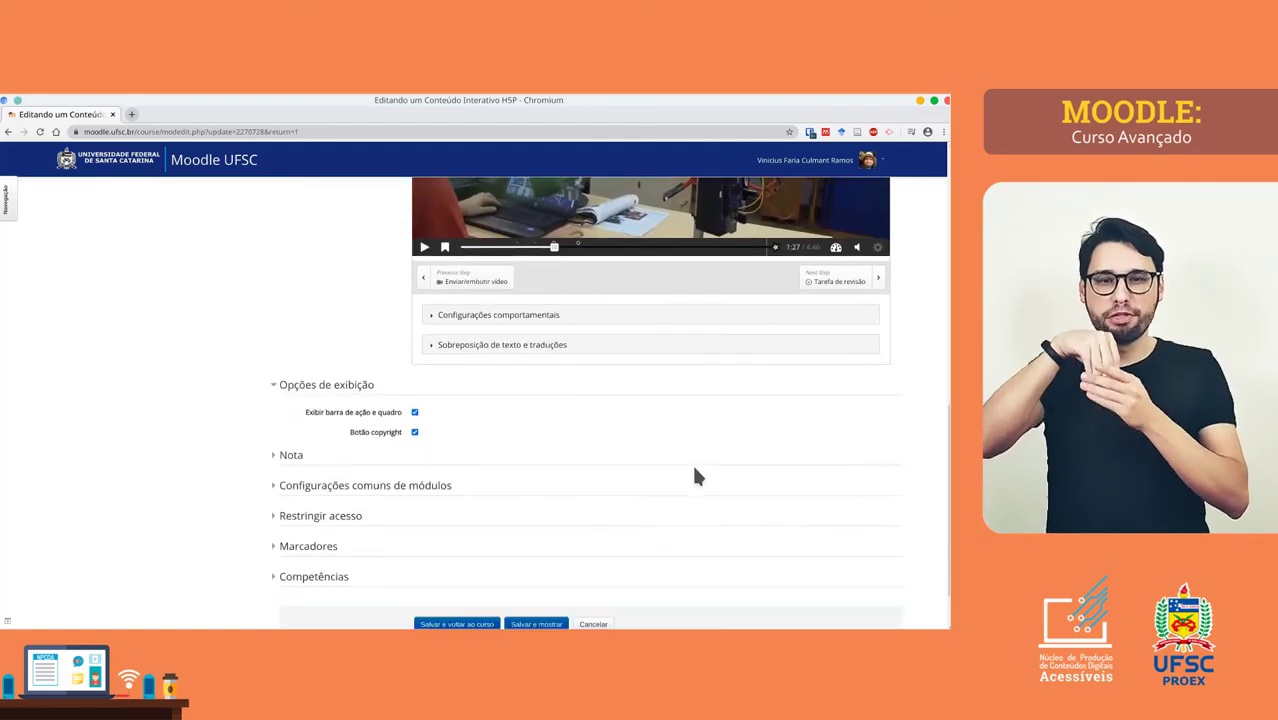
left_click(536, 624)
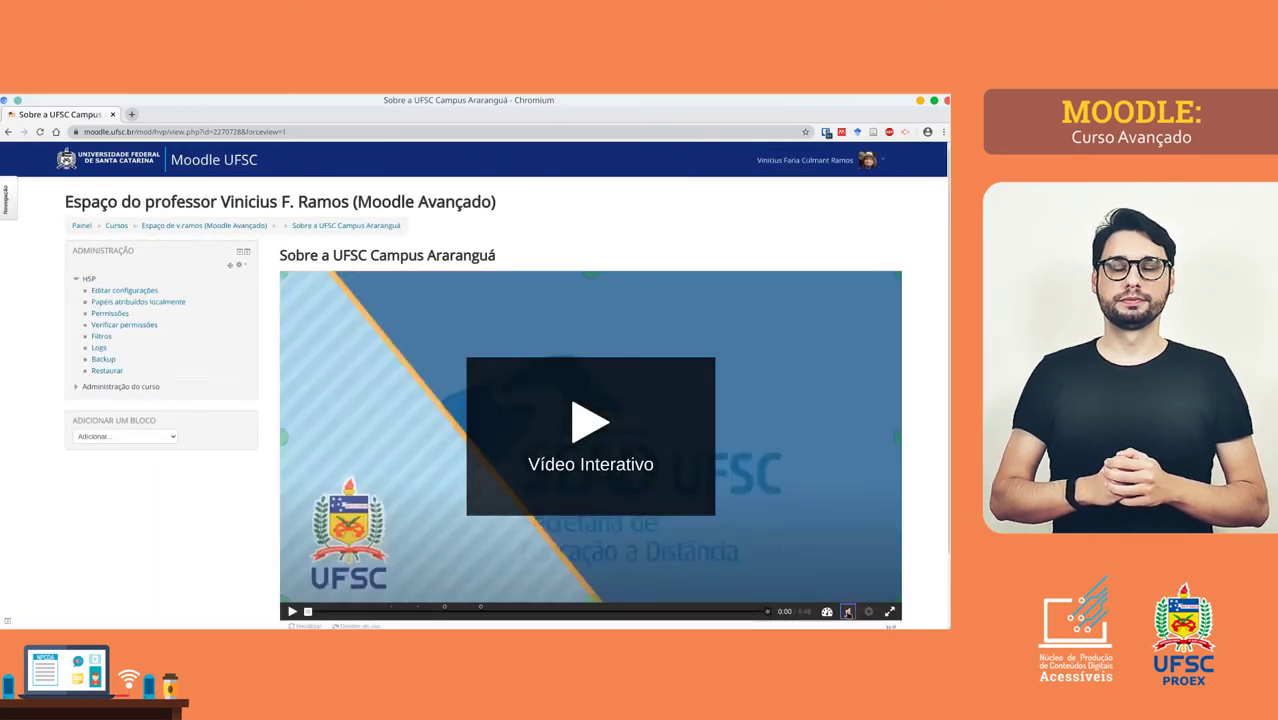
- Play the interactive video and jump ahead to about 1:33, where the question marker is shown
left_click(594, 429)
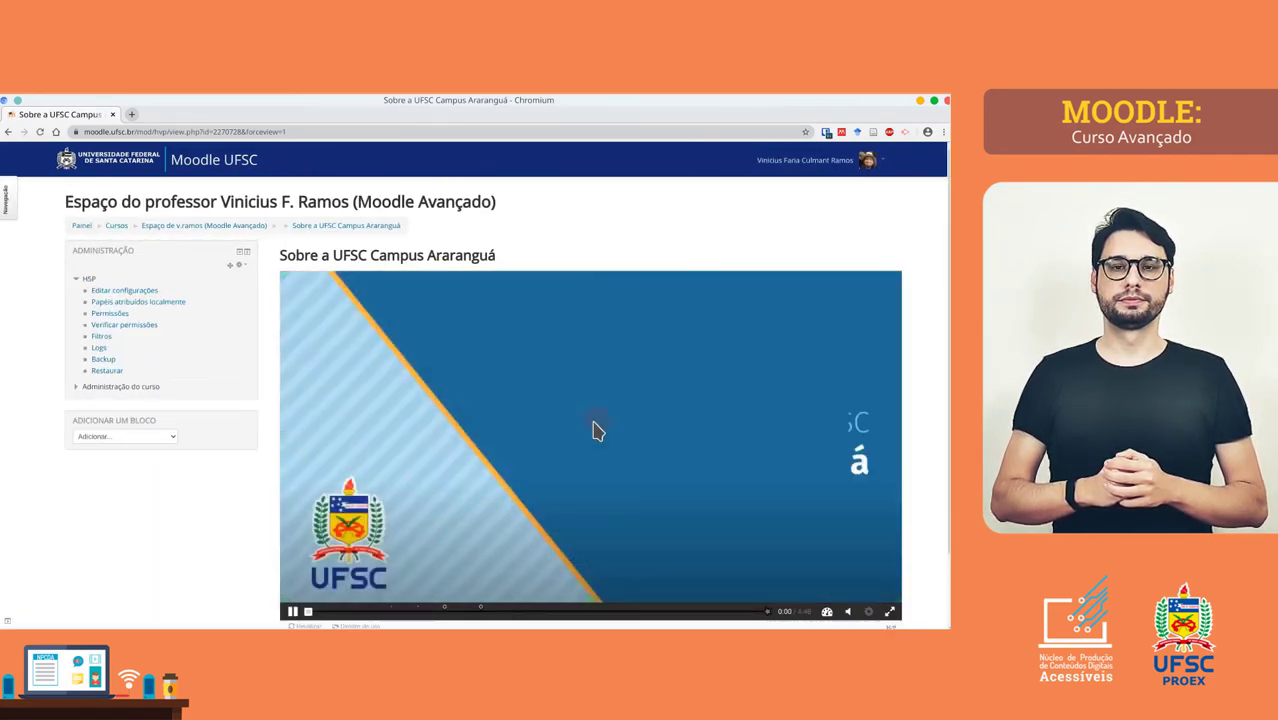
left_click(455, 611)
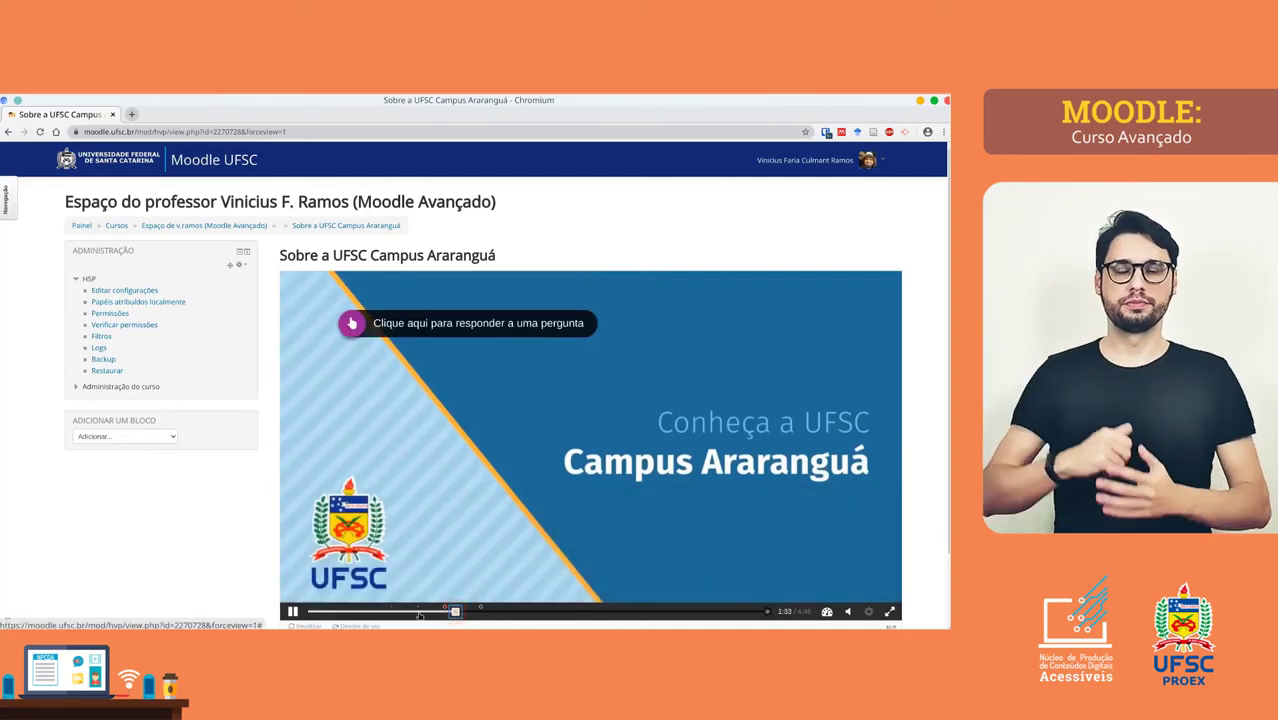